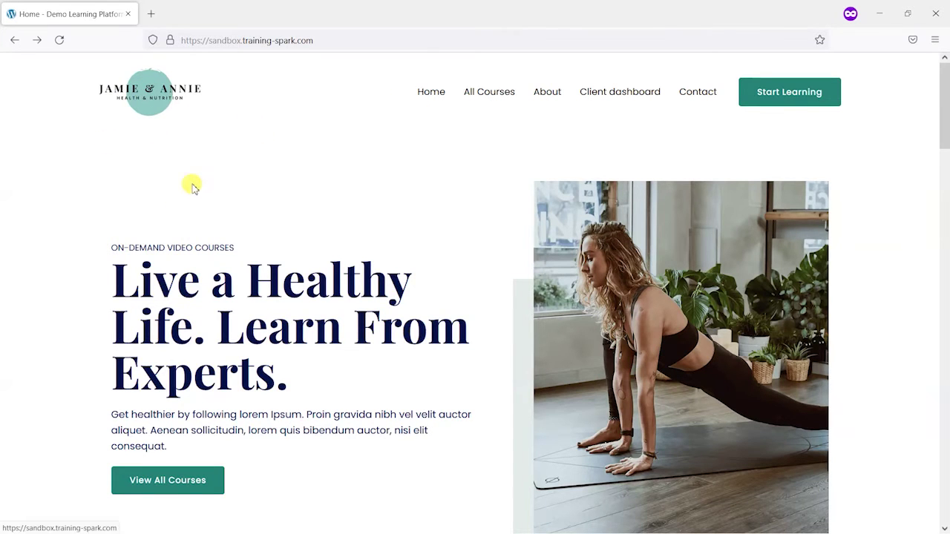
- Look over the home page and open the default WordPress login page through the Start Learning link
scroll(199, 303, "down", 3)
scroll(416, 390, "up", 3)
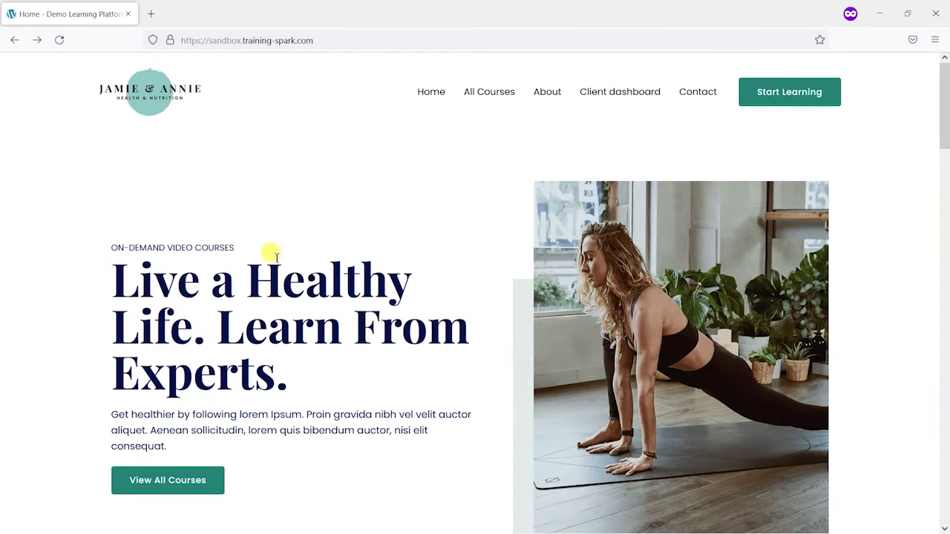
left_click(798, 95)
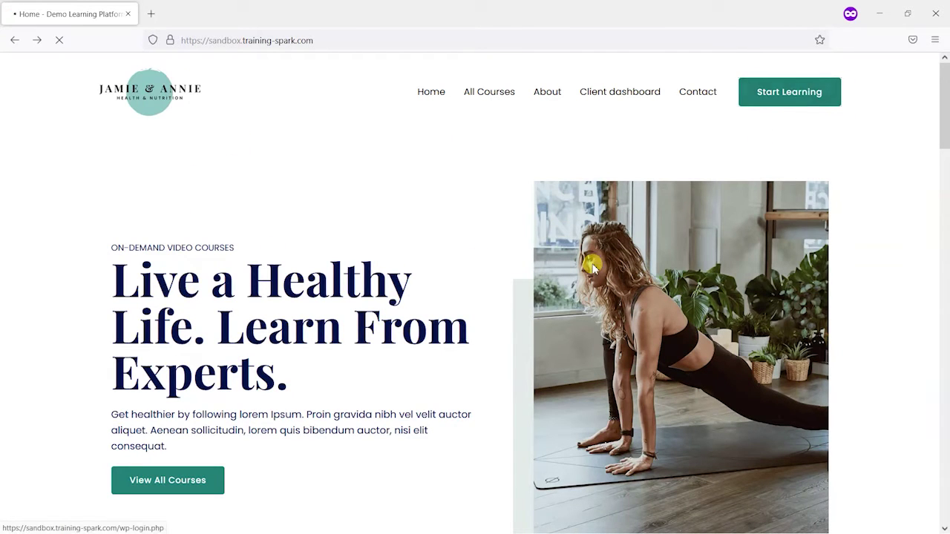
left_click(297, 151)
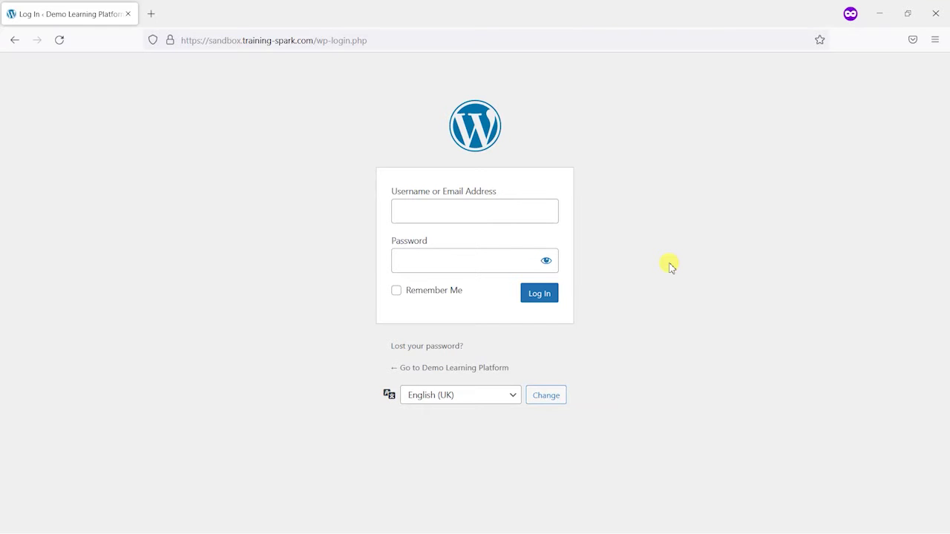
- Switch to the logged-in browser window and open the dashboard's page for adding new plugins
key("alt+Tab")
key("alt+Tab")
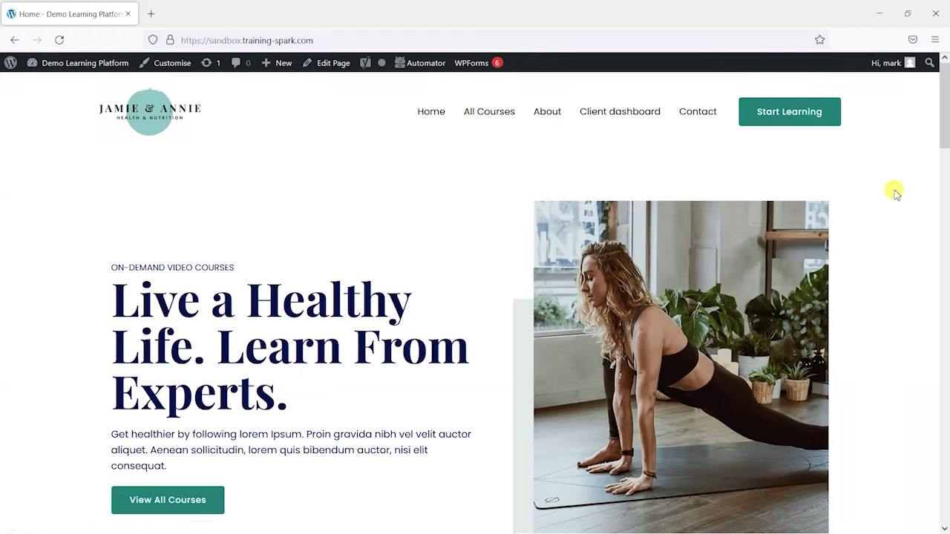
mouse_move(68, 65)
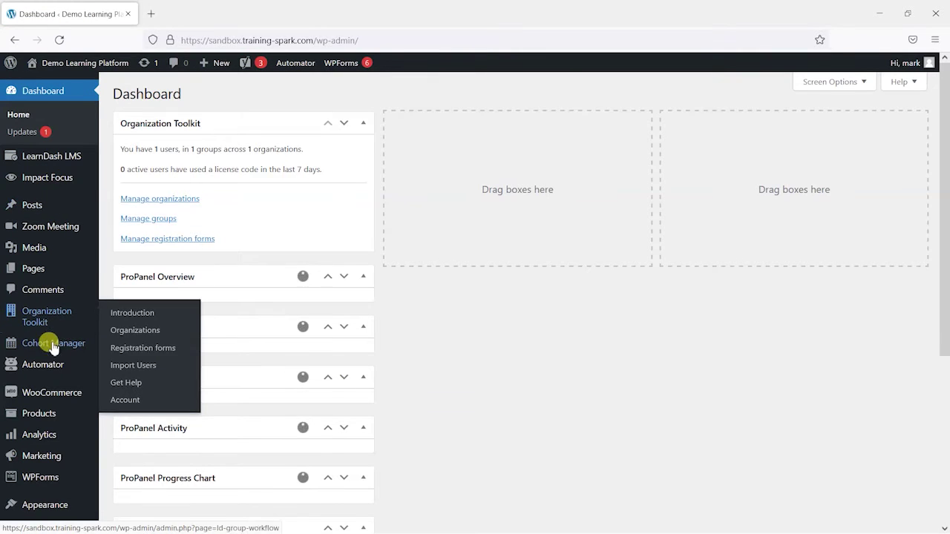
scroll(65, 272, "down", 3)
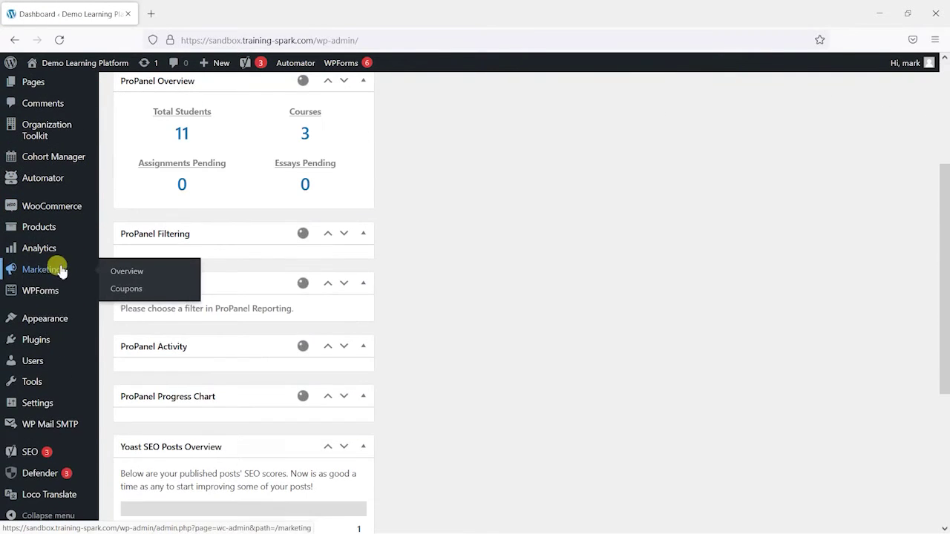
mouse_move(43, 343)
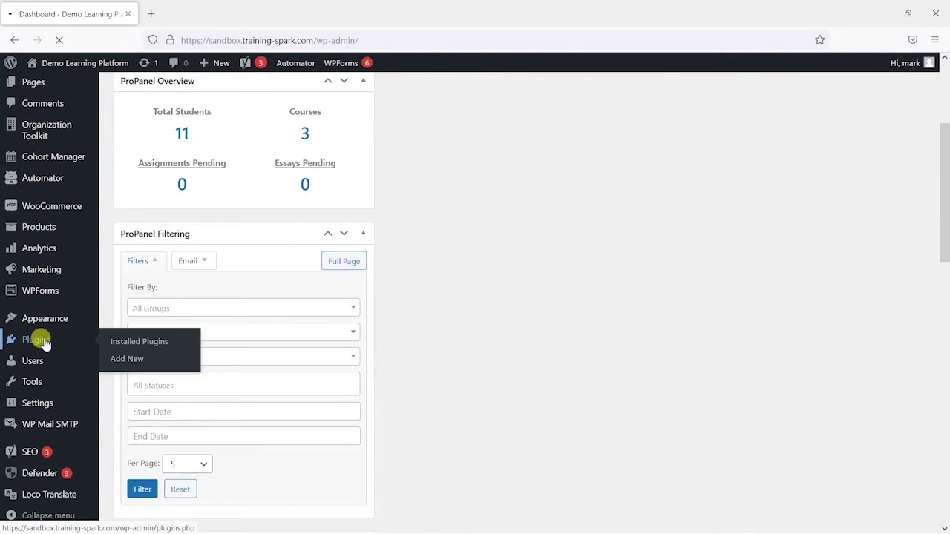
left_click(35, 339)
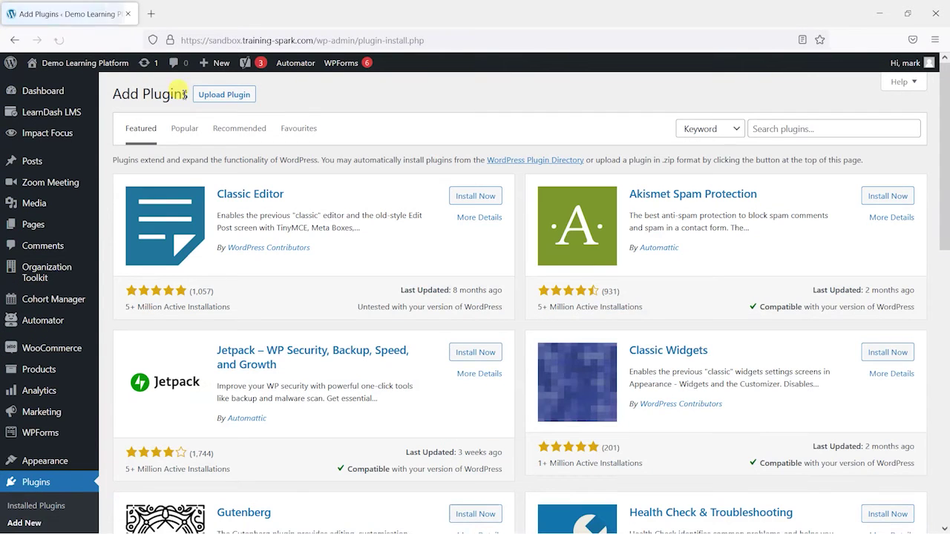
- Search the plugins for "Custom Login" and install and activate Custom Login Page Customizer by Colorlib
left_click(779, 128)
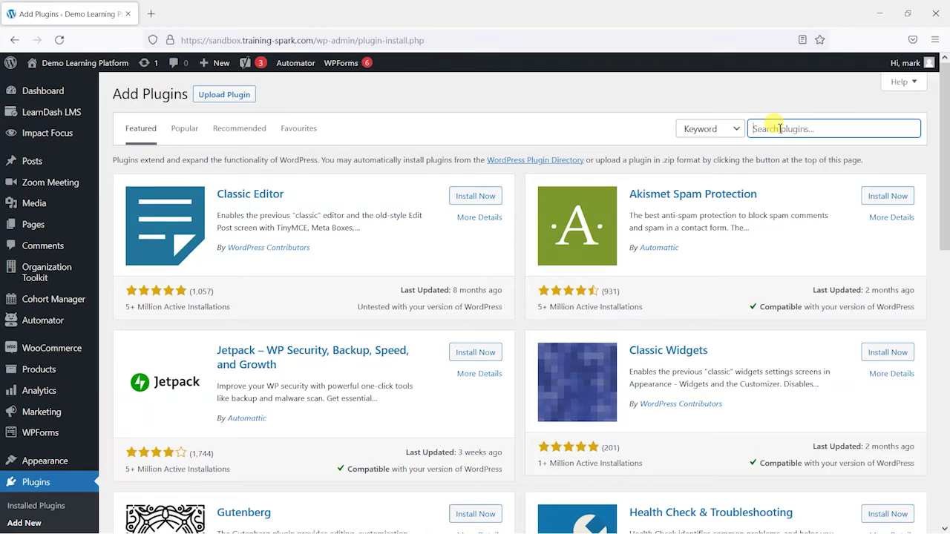
type("Custom Login")
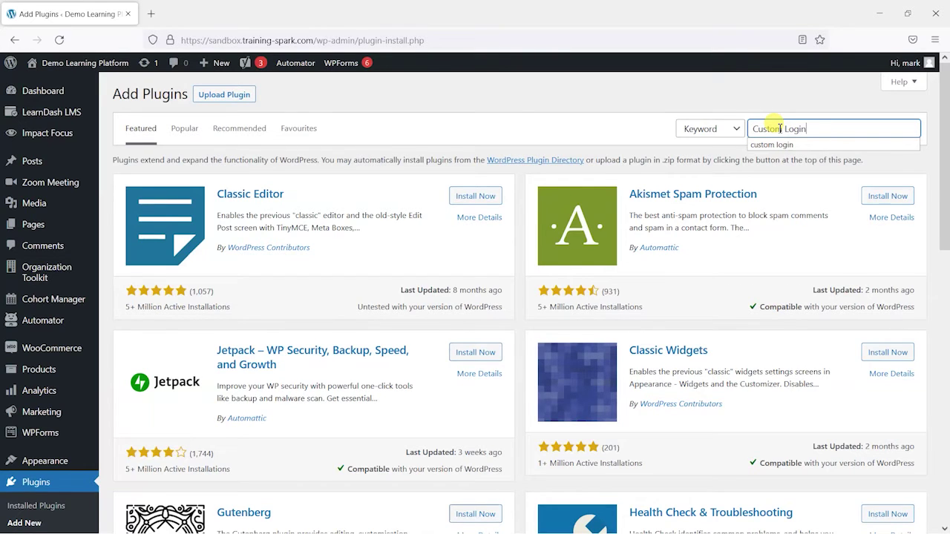
key("Return")
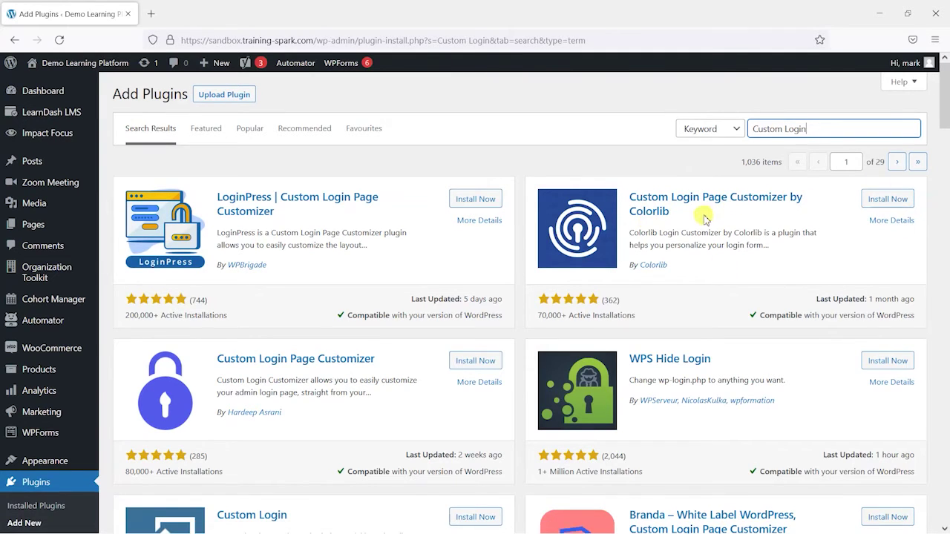
left_click(889, 201)
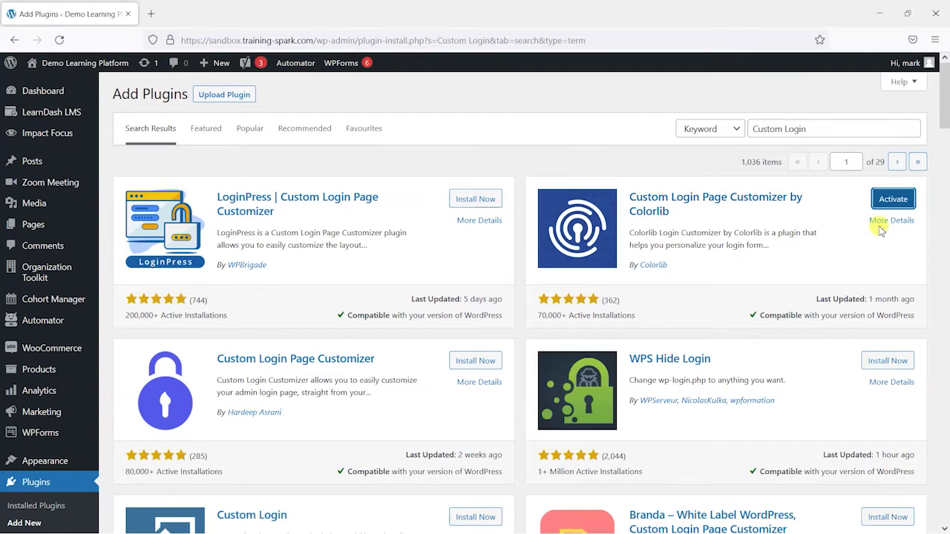
left_click(892, 201)
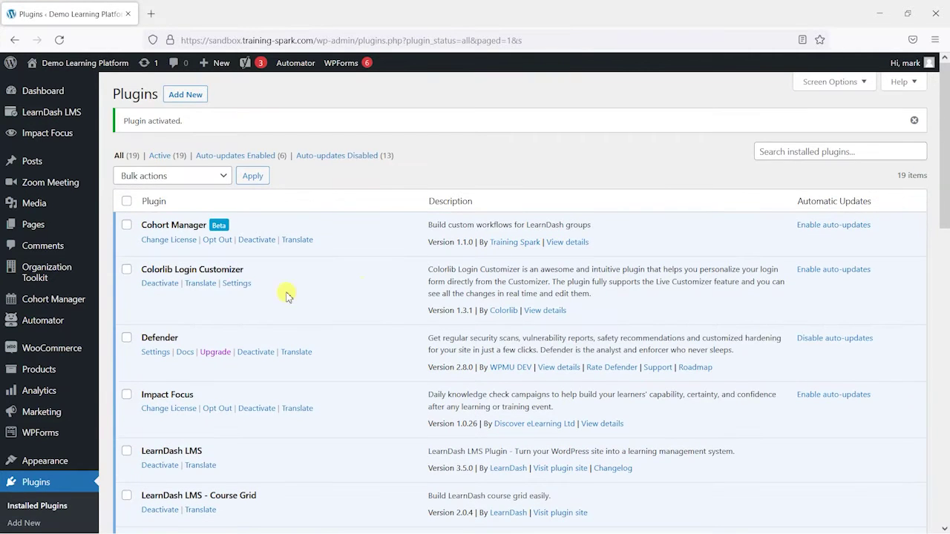
- Open the Colorlib Login Customizer and browse its login page templates
scroll(70, 393, "down", 10)
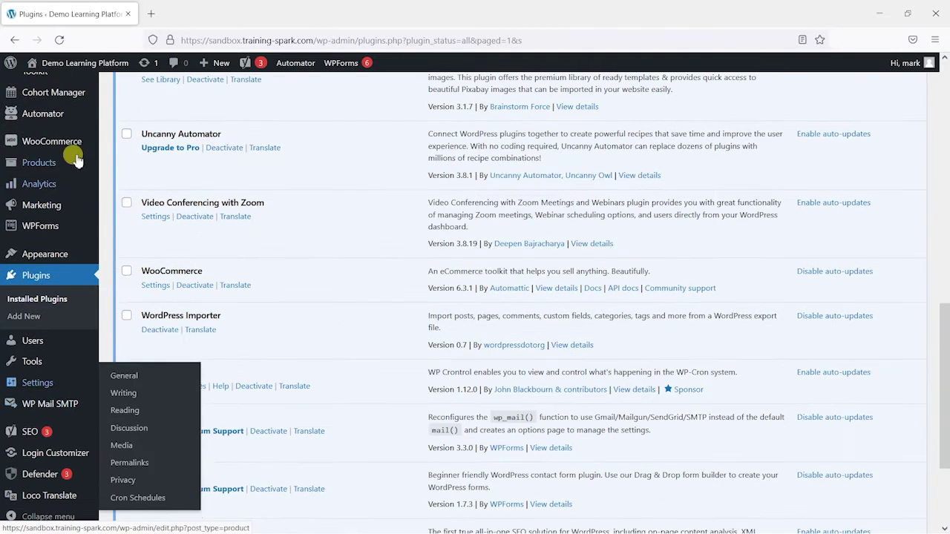
mouse_move(54, 72)
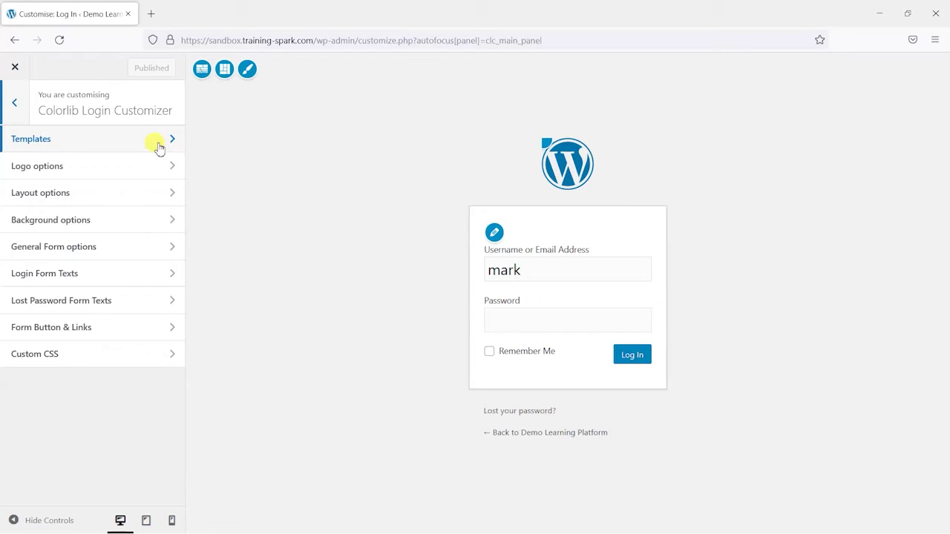
left_click(86, 145)
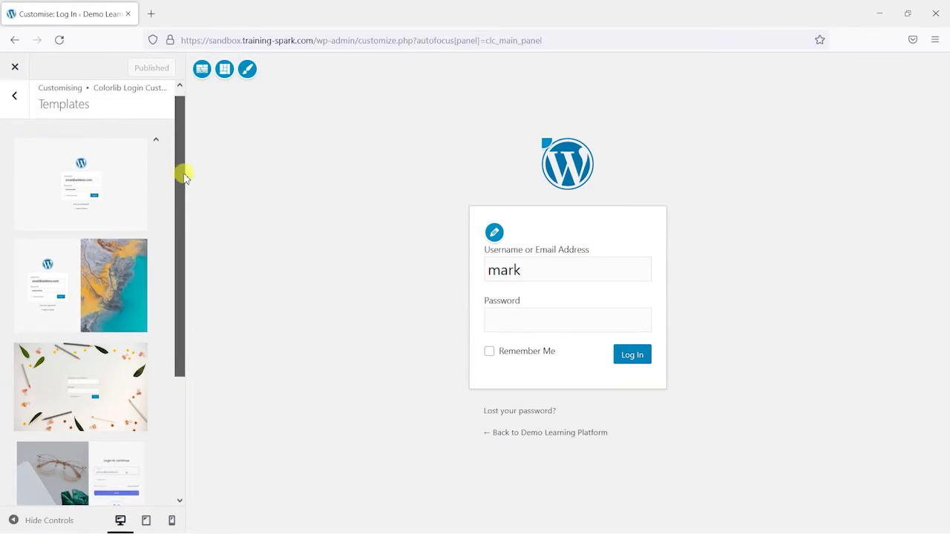
left_click_drag(184, 176, 180, 292)
scroll(143, 195, "up", 1)
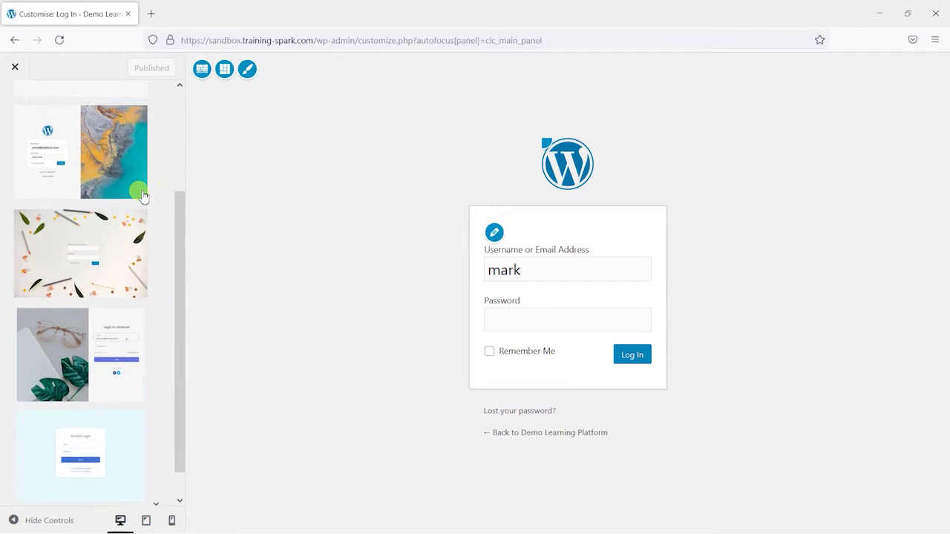
scroll(143, 195, "up", 2)
- Try the split template with the aerial coast photo and the pencils-and-leaves template on the login page
left_click(61, 243)
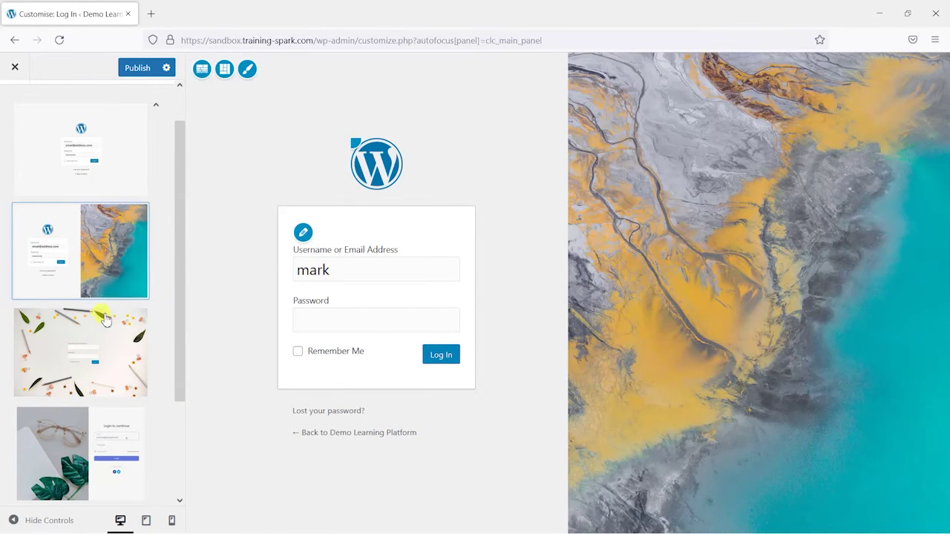
left_click(104, 319)
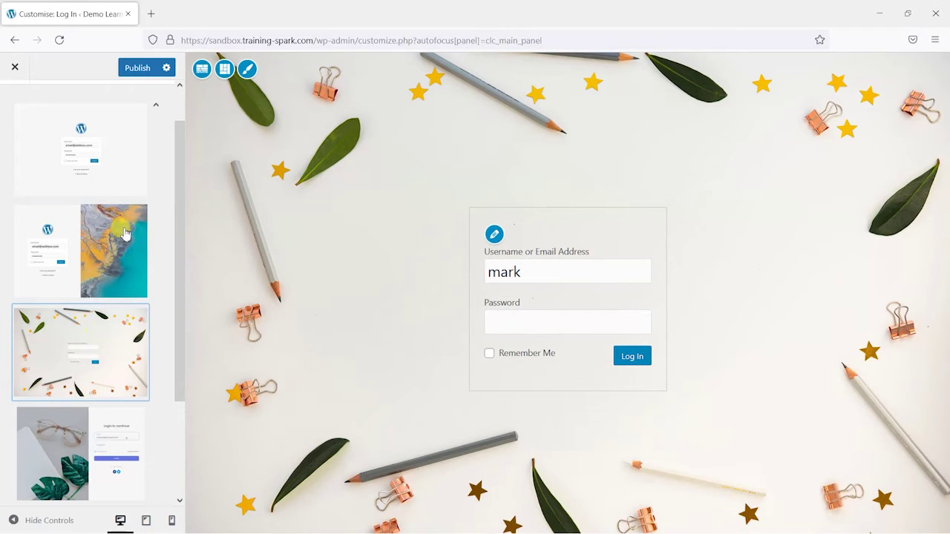
left_click(127, 243)
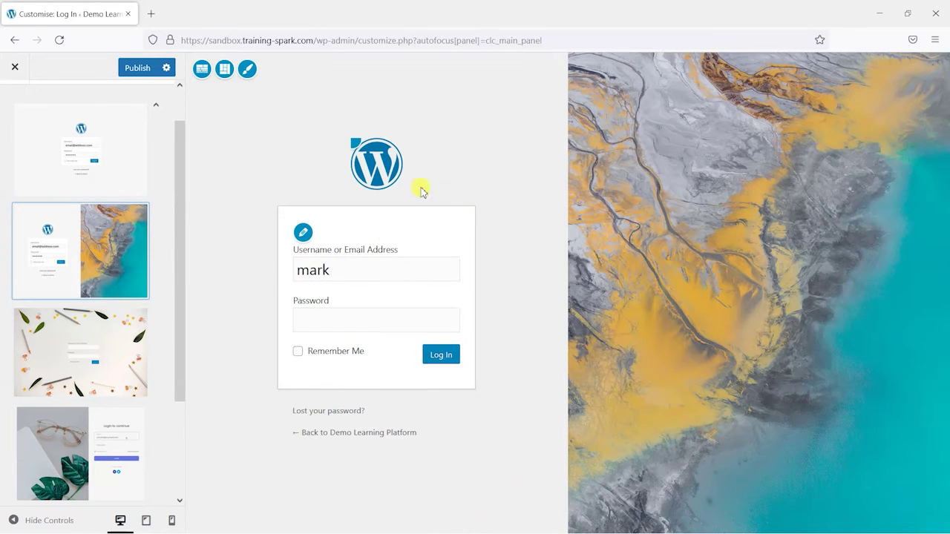
- Apply the split login template with the eyeglasses and green leaves photo
scroll(178, 415, "down", 2)
scroll(178, 415, "down", 1)
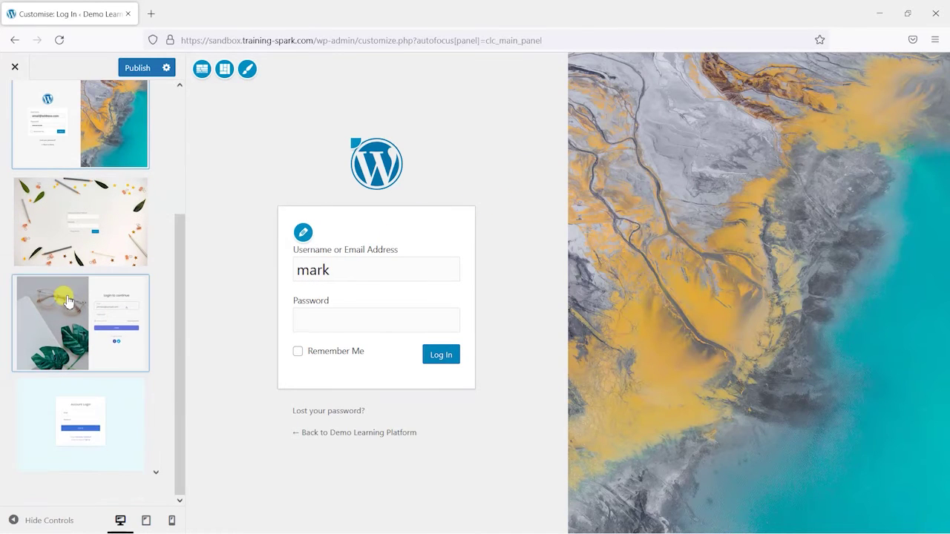
left_click(66, 305)
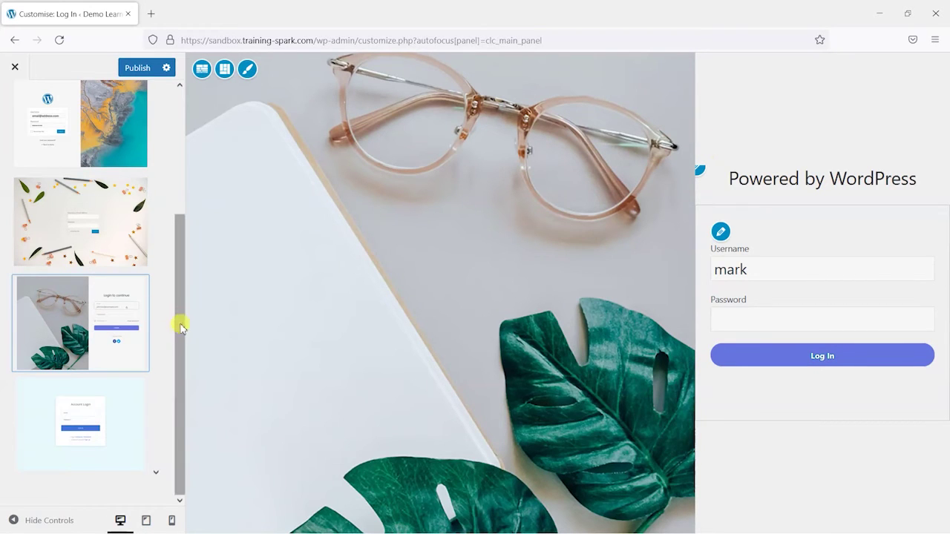
left_click_drag(178, 371, 178, 202)
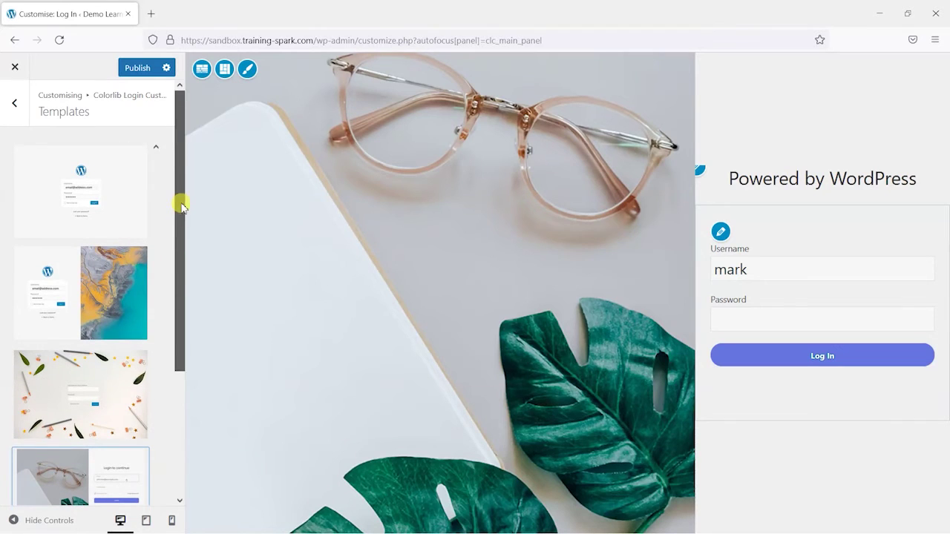
- Set the login page's logo settings to Show image only in the logo options
left_click(17, 105)
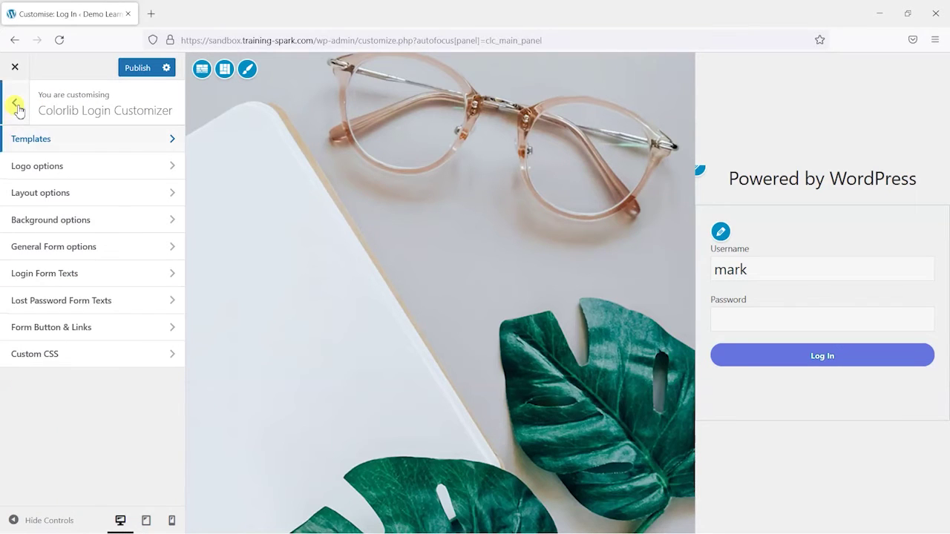
left_click(62, 171)
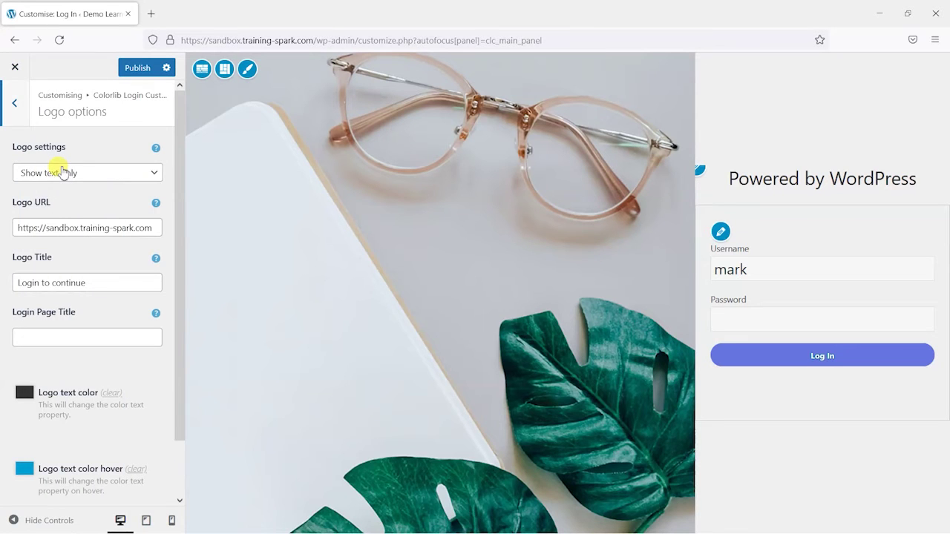
scroll(178, 158, "down", 1)
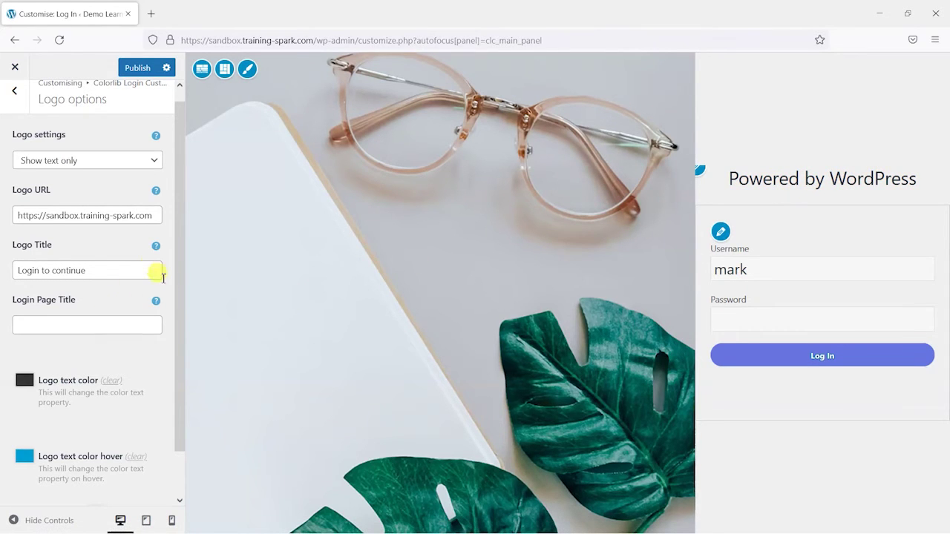
mouse_move(180, 297)
left_mouse_down()
mouse_move(181, 364)
mouse_move(180, 294)
left_mouse_up()
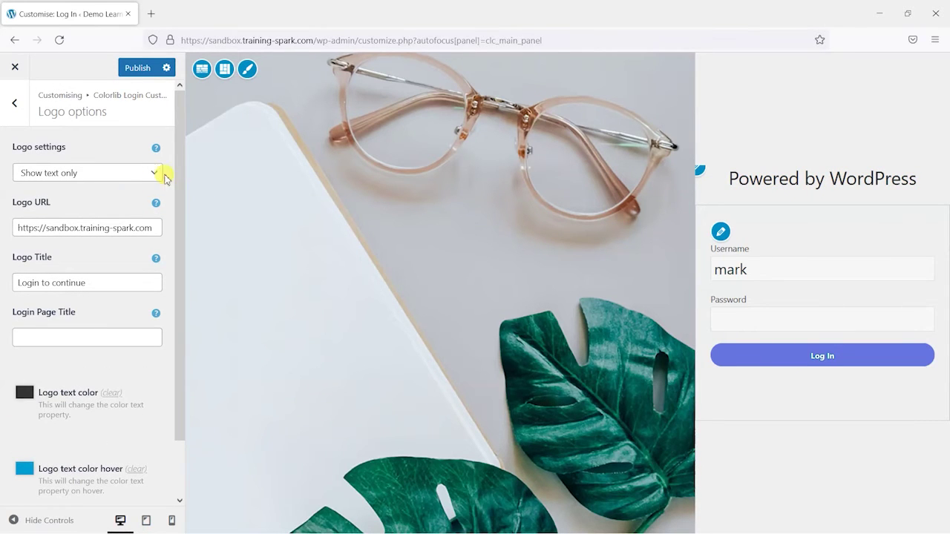
left_click(138, 173)
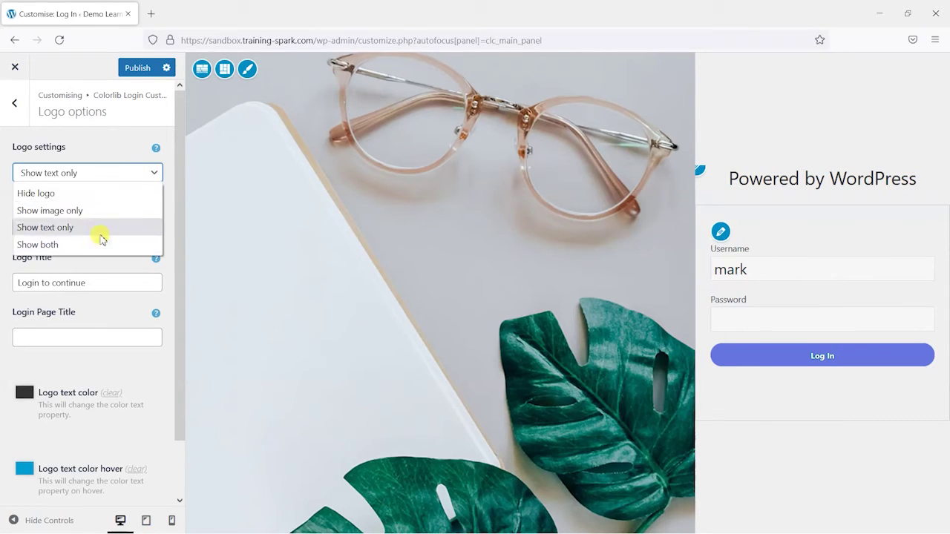
left_click(86, 214)
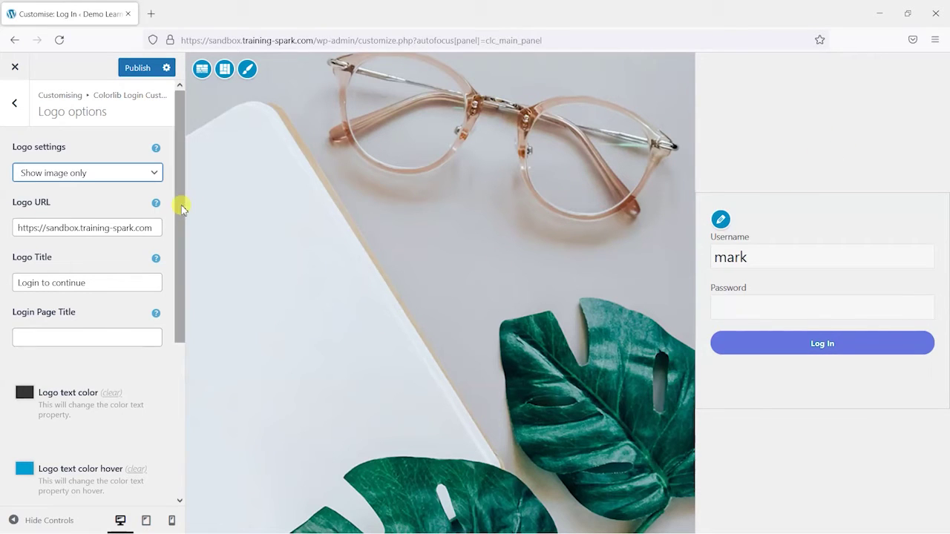
left_click_drag(183, 206, 182, 310)
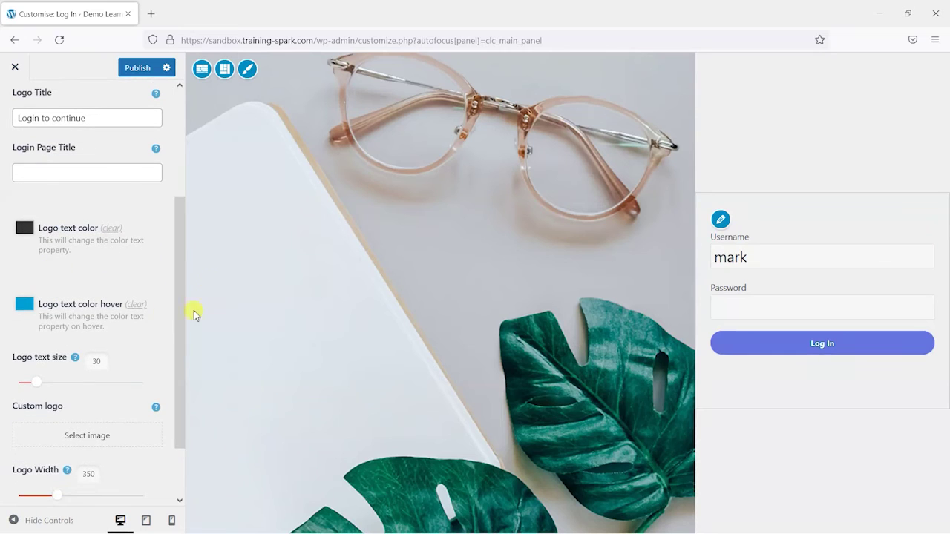
left_click_drag(178, 272, 176, 319)
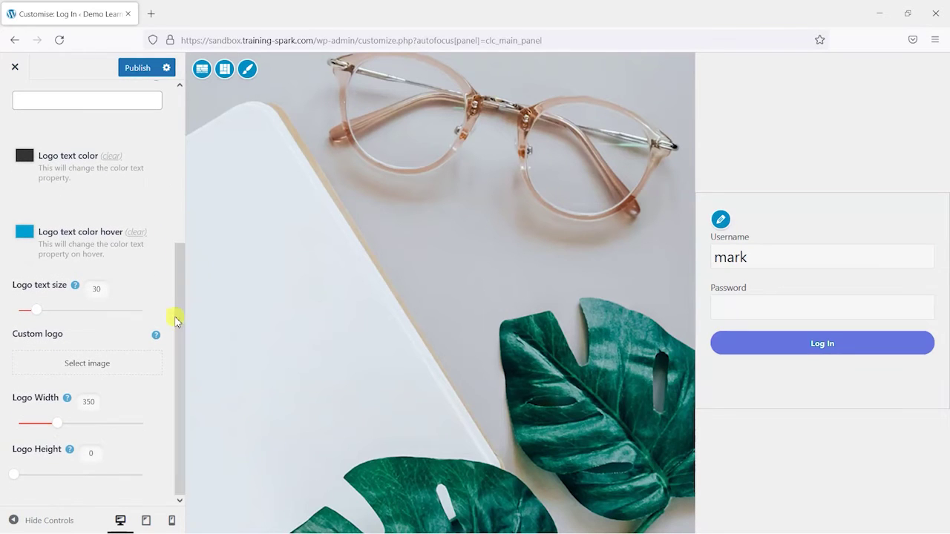
left_click(87, 364)
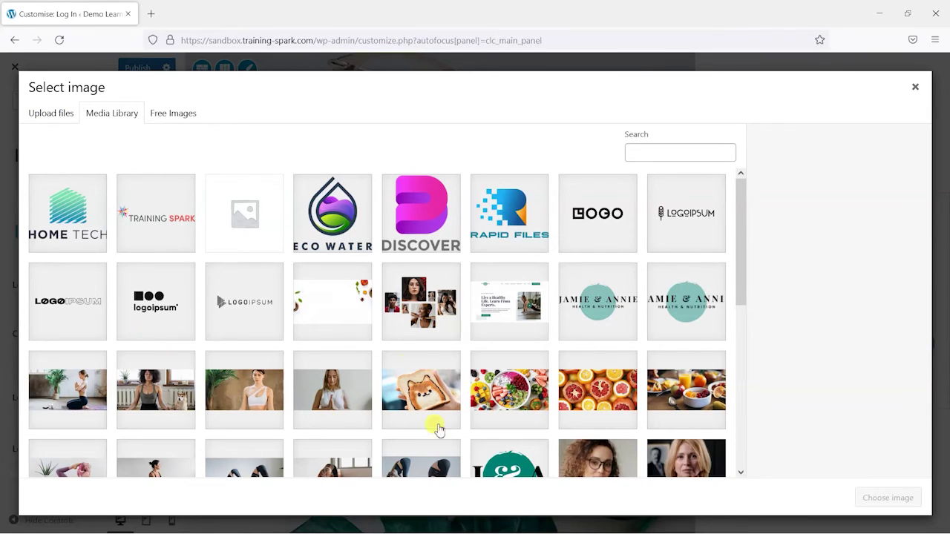
left_click(603, 304)
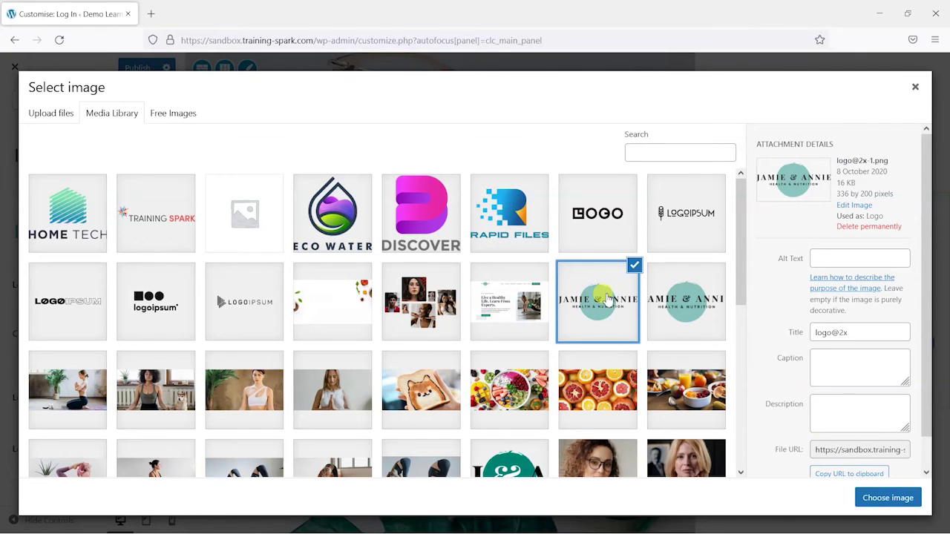
left_click(883, 500)
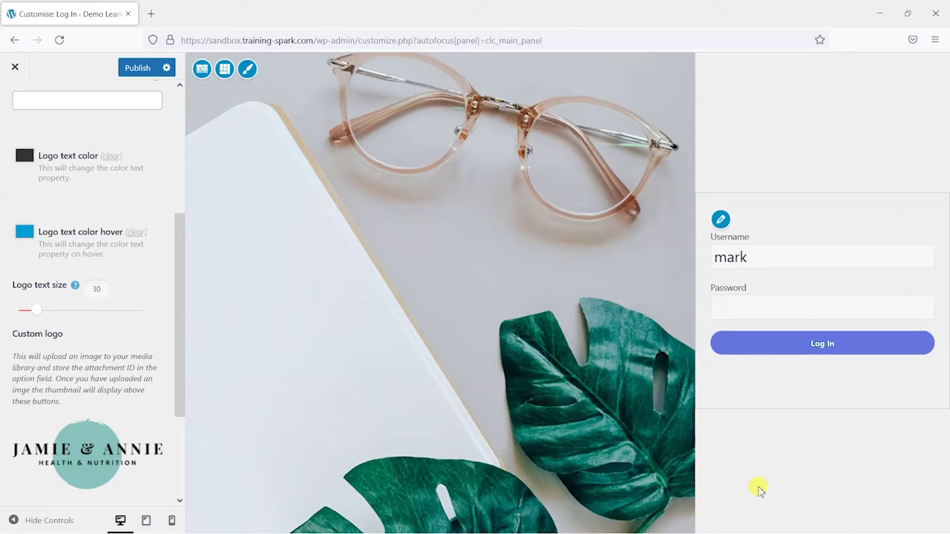
- Set the custom logo's height to 95 in the logo options
left_click_drag(180, 297, 185, 375)
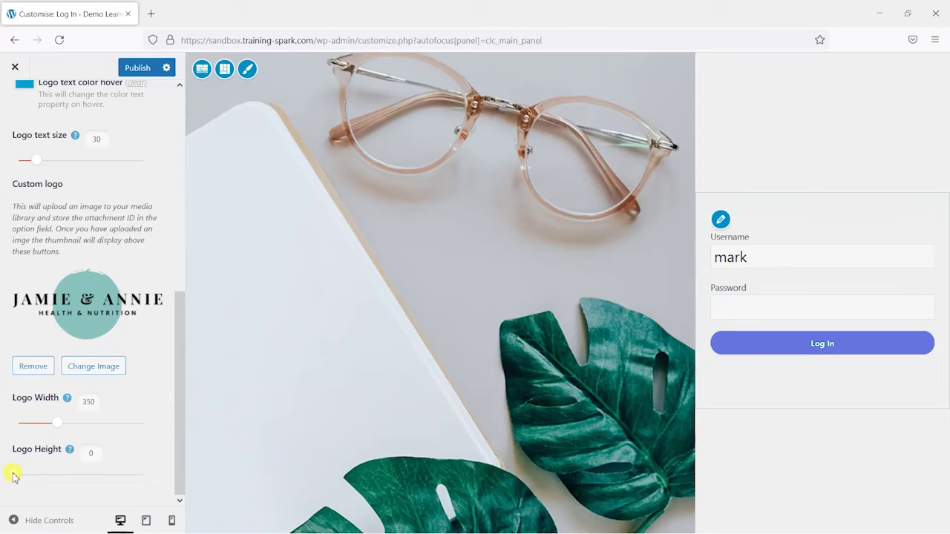
left_click_drag(23, 478, 35, 477)
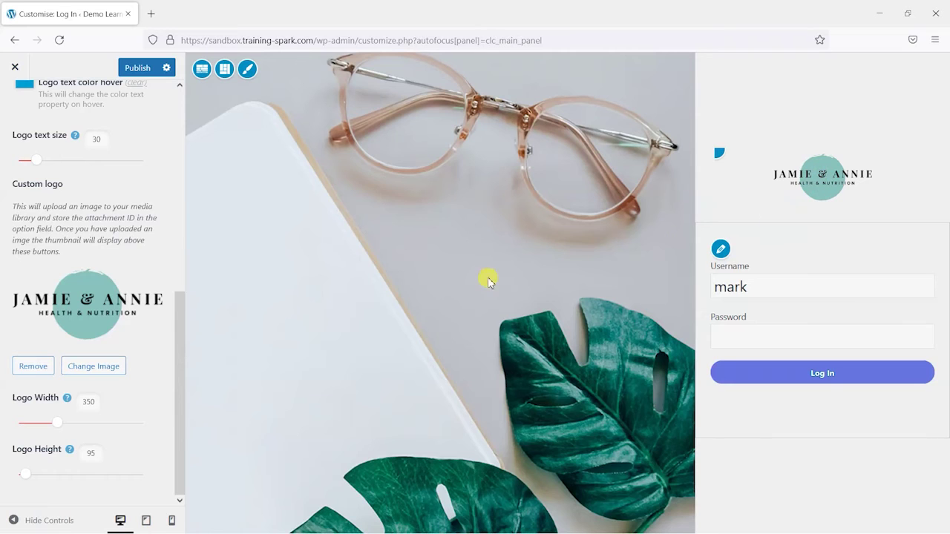
left_click_drag(181, 361, 176, 144)
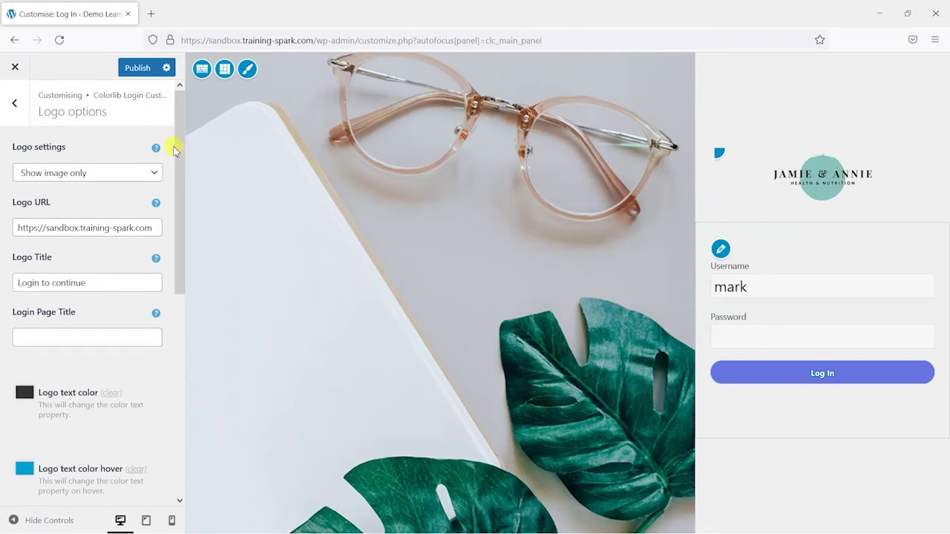
- Set the Form Vertical Alignment to bottom in the layout options, trying the top and middle alignments first
left_click(14, 108)
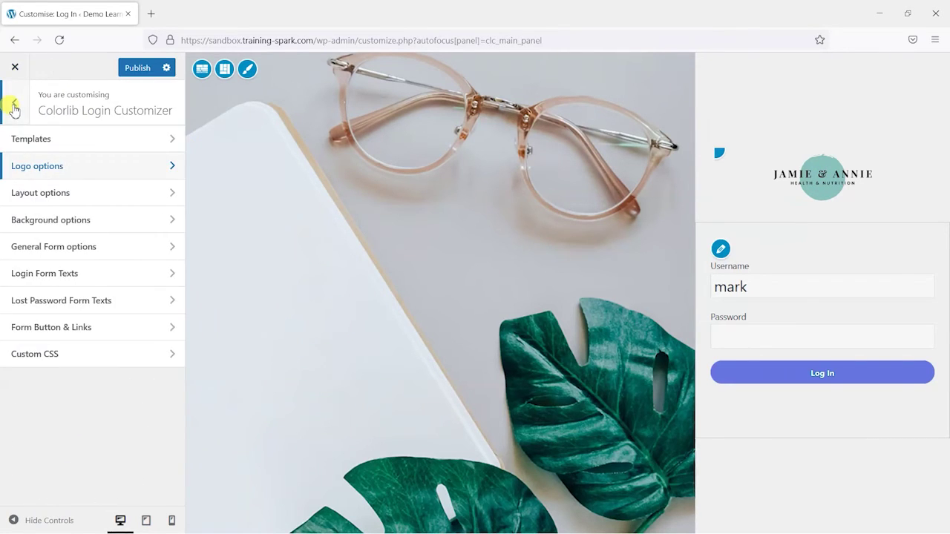
left_click(108, 195)
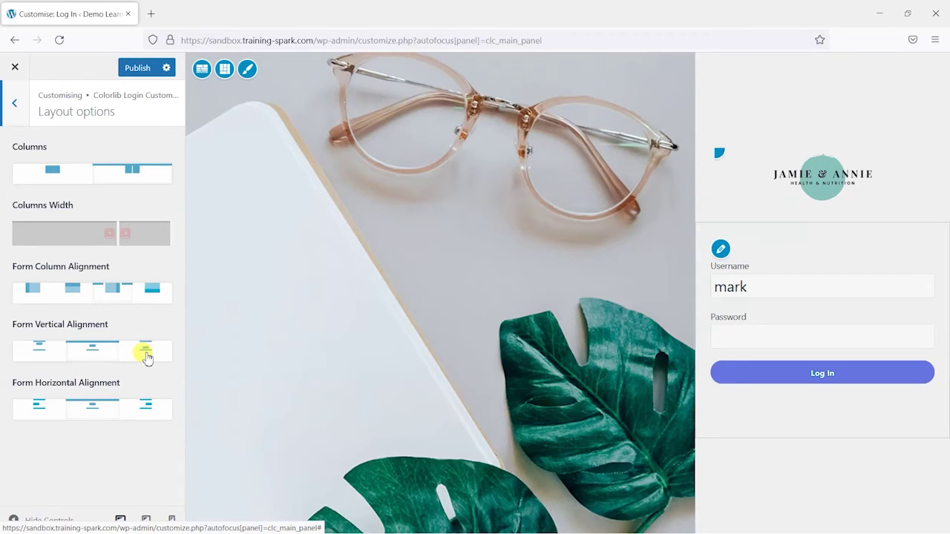
left_click(39, 353)
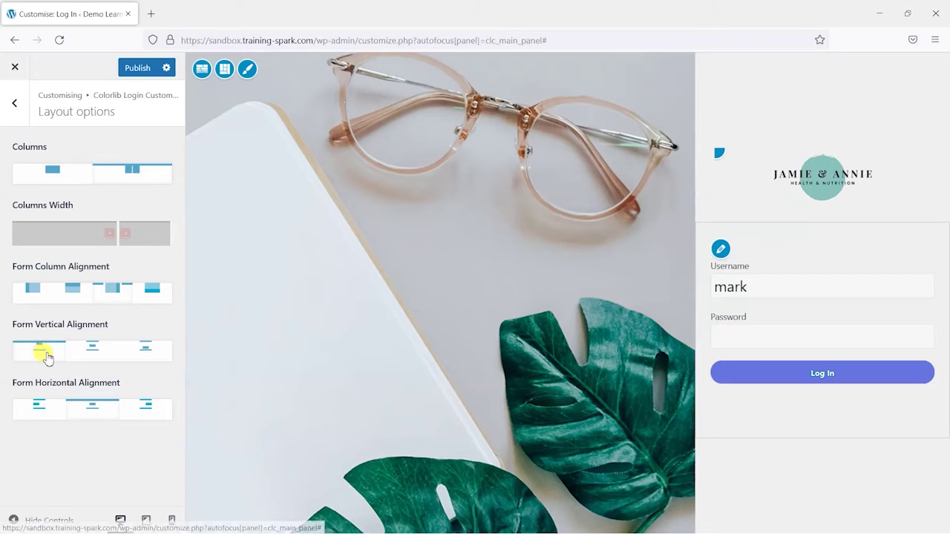
left_click(95, 354)
left_click(146, 353)
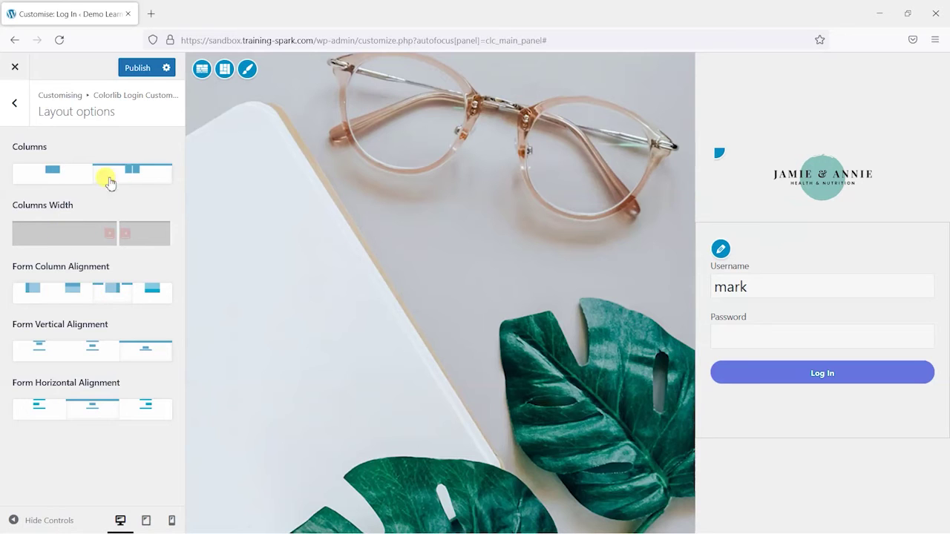
- Try the single-column layout for the login page and return to the two-column layout
left_click(53, 177)
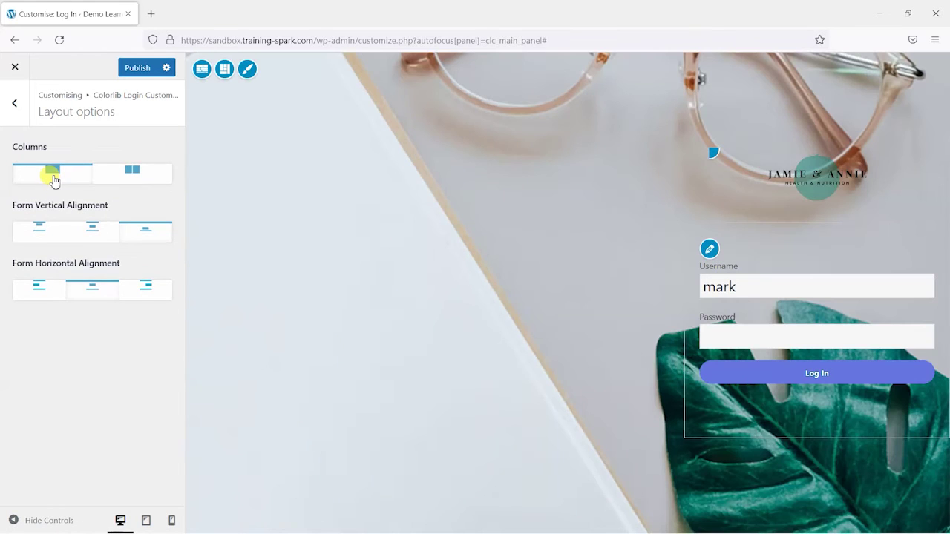
left_click(134, 179)
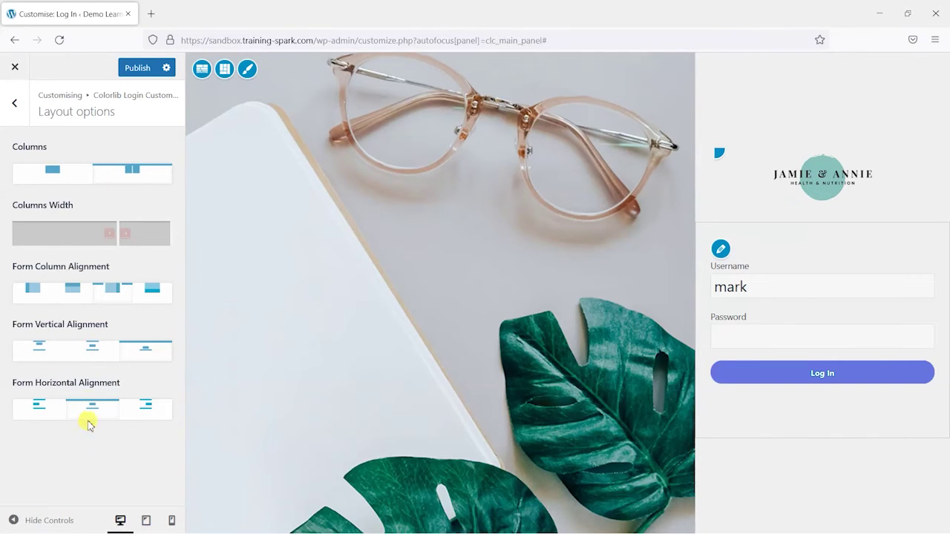
left_click(15, 103)
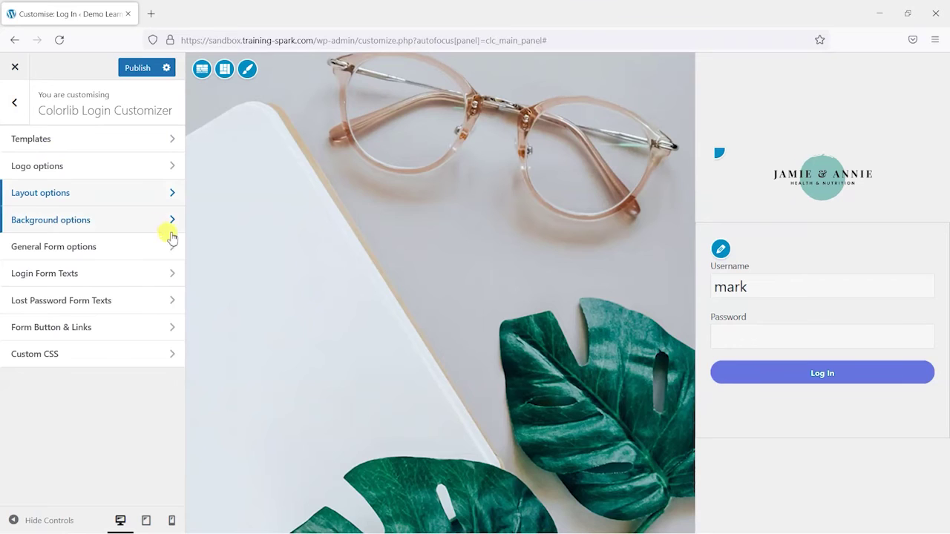
- Try course3-lesson1.jpg from the media library as the custom background in the background options, and remove it
left_click(114, 229)
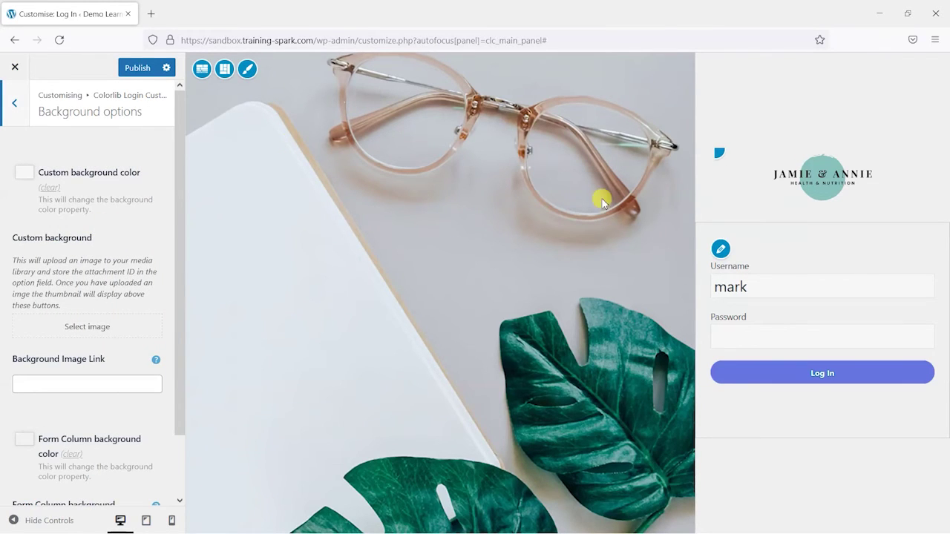
scroll(182, 225, "down", 1)
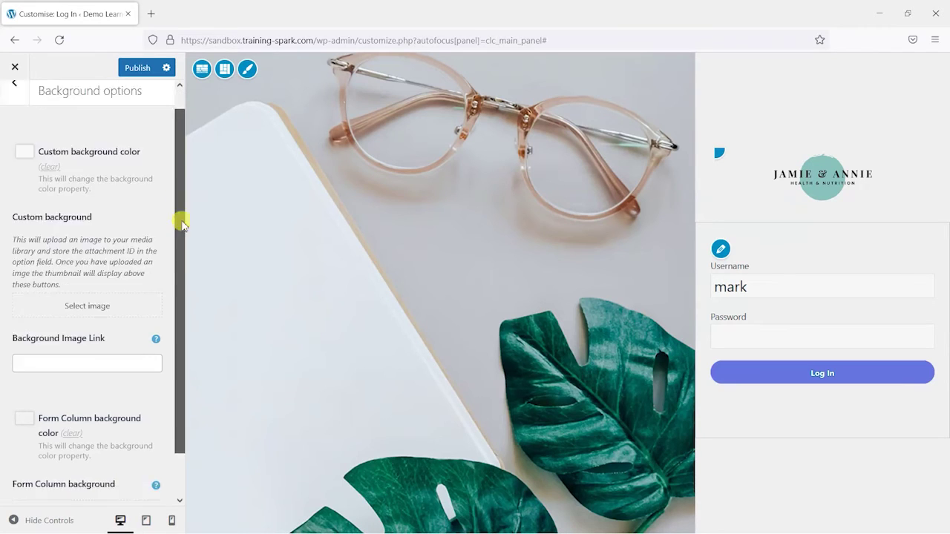
scroll(183, 225, "down", 2)
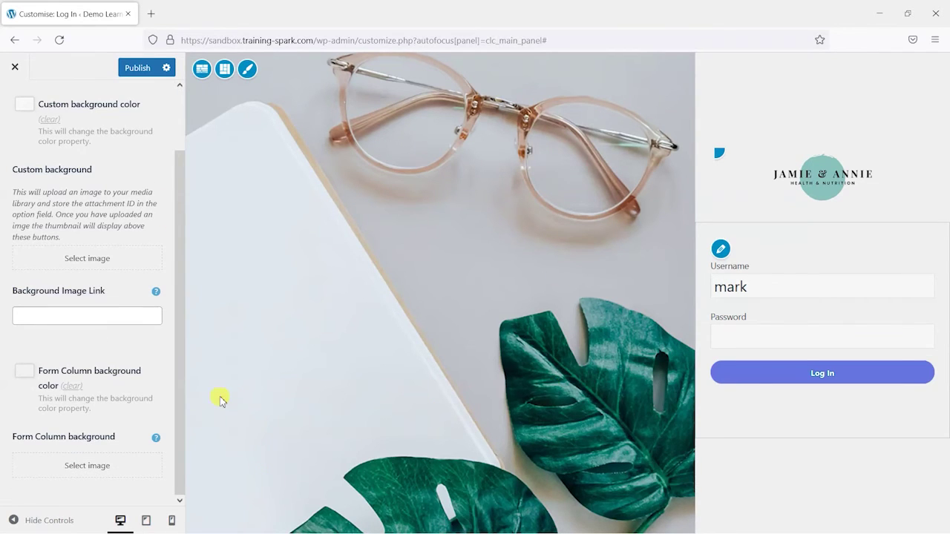
left_click_drag(180, 314, 184, 403)
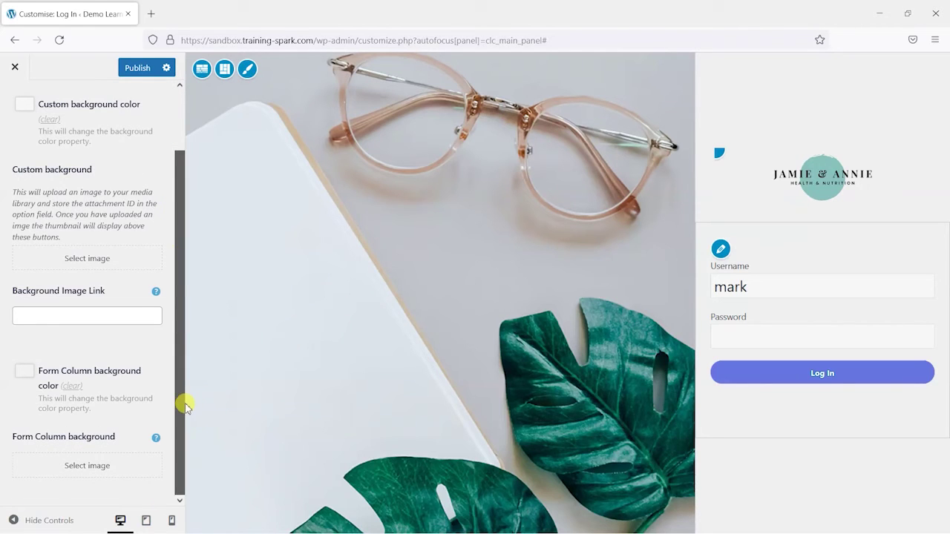
left_click(87, 260)
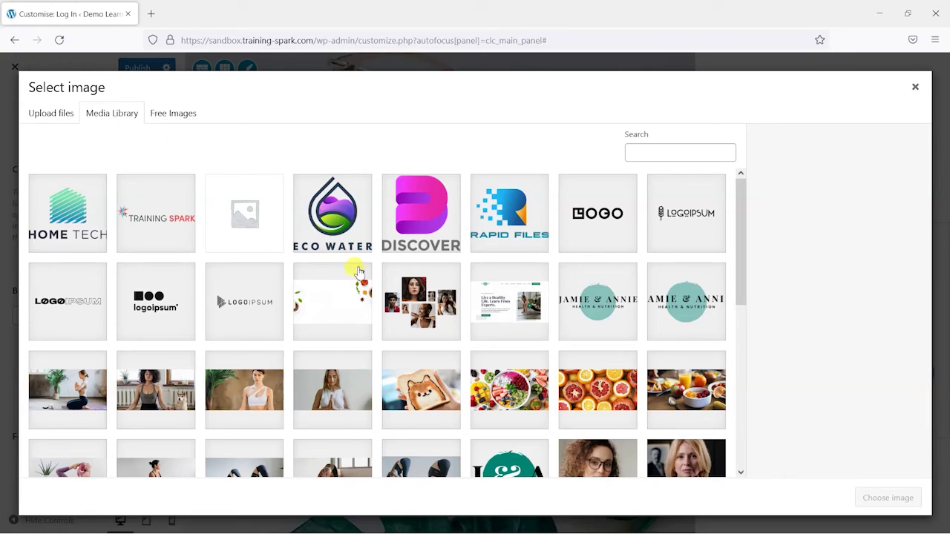
left_click(251, 391)
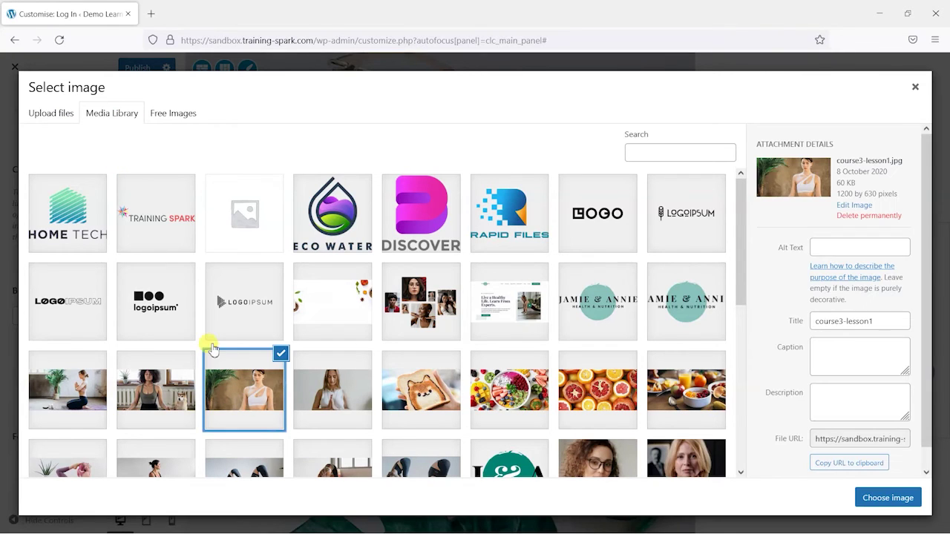
left_click(887, 499)
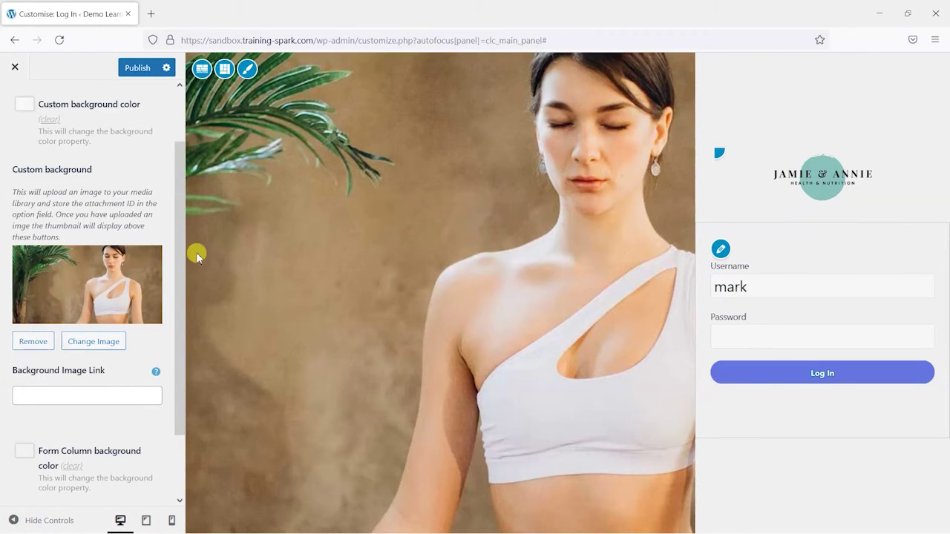
left_click(34, 344)
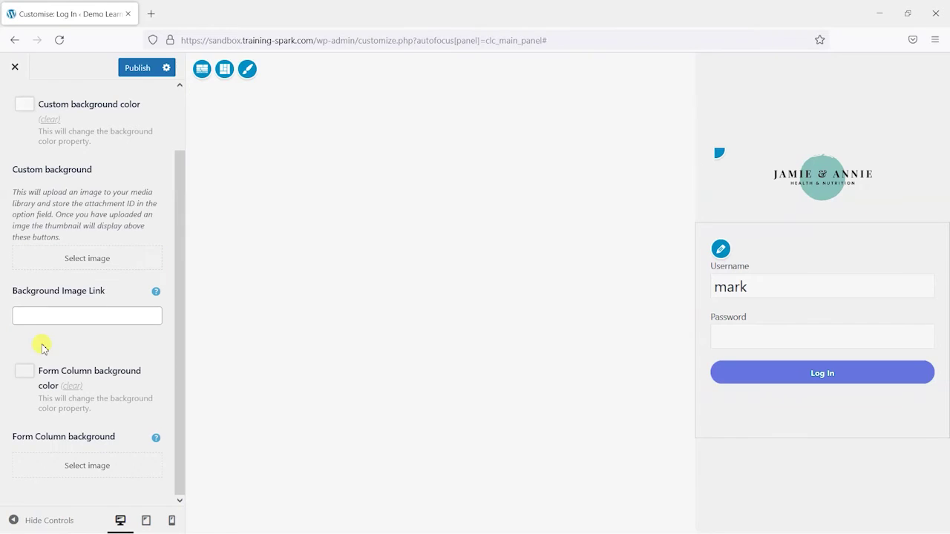
- Set the login page's custom background to course3-lesson3.jpg from the media library
left_click(88, 257)
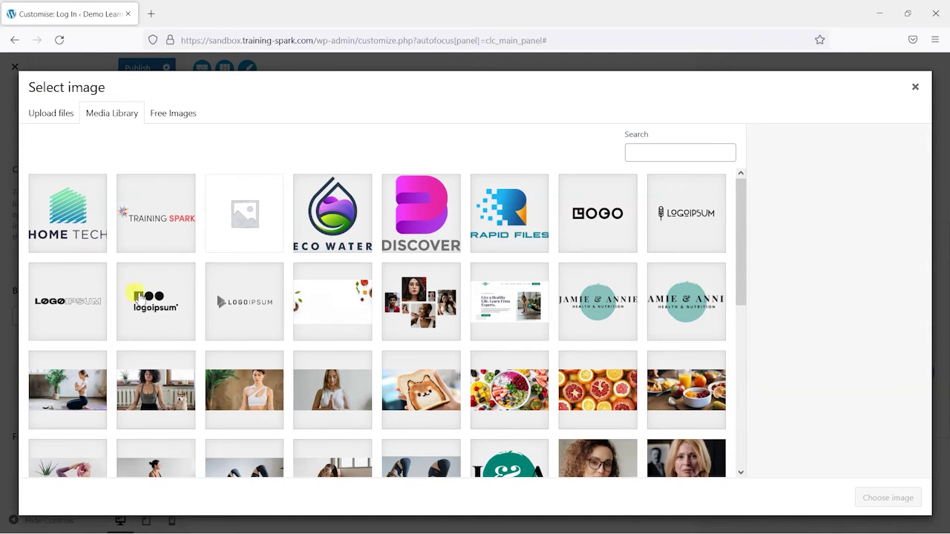
left_click(163, 392)
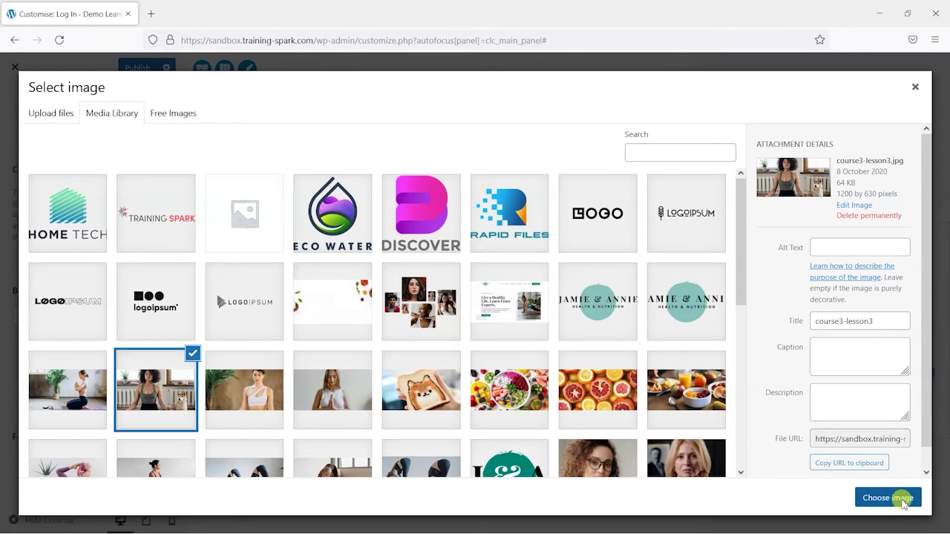
left_click(899, 498)
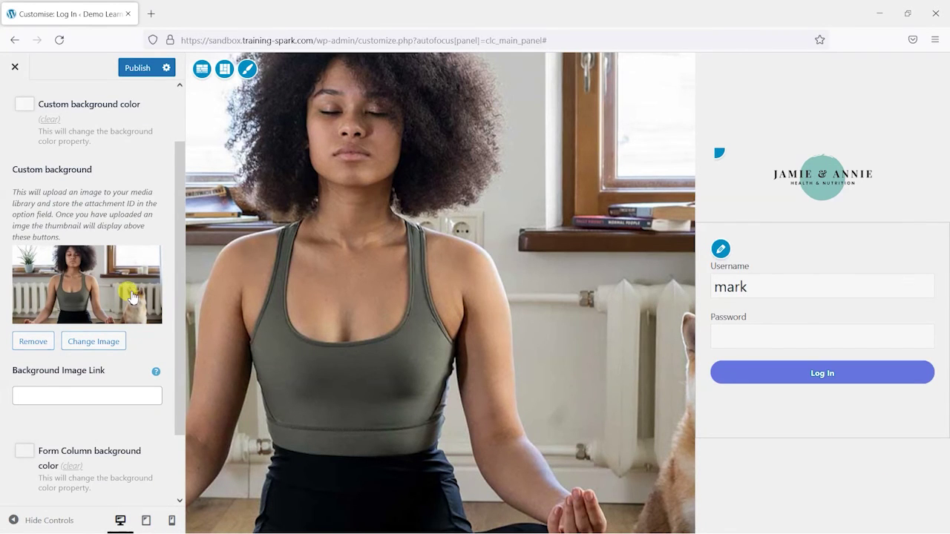
left_click_drag(179, 321, 179, 269)
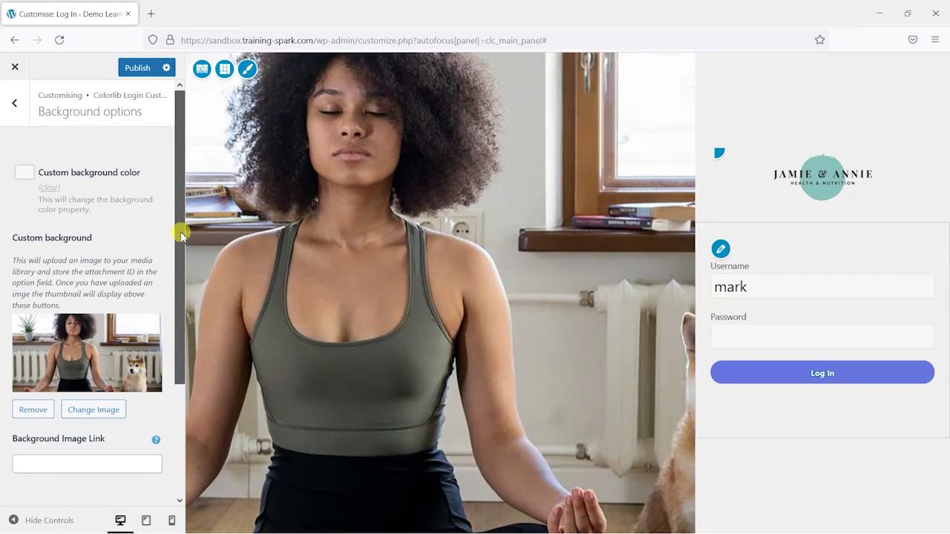
left_click(16, 101)
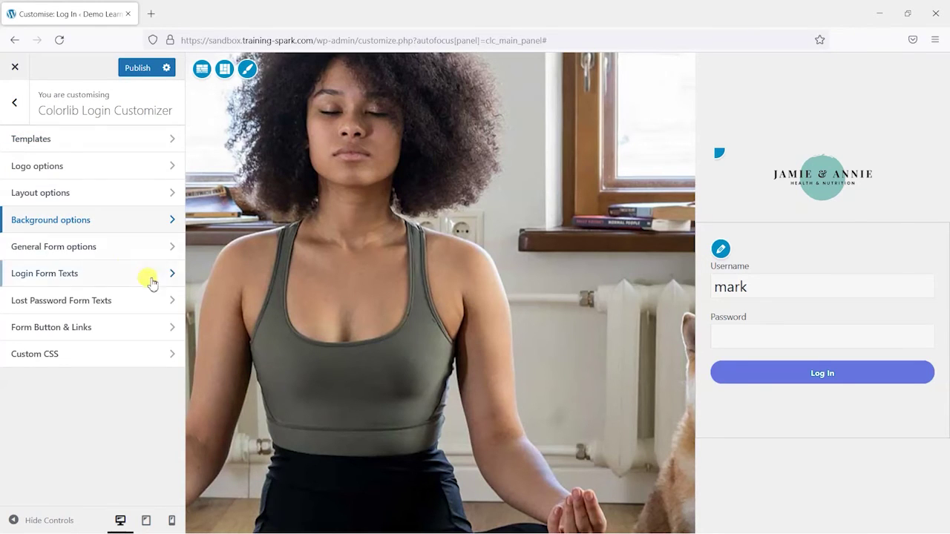
- Set the login form's width to 480 in the general form options
left_click(131, 252)
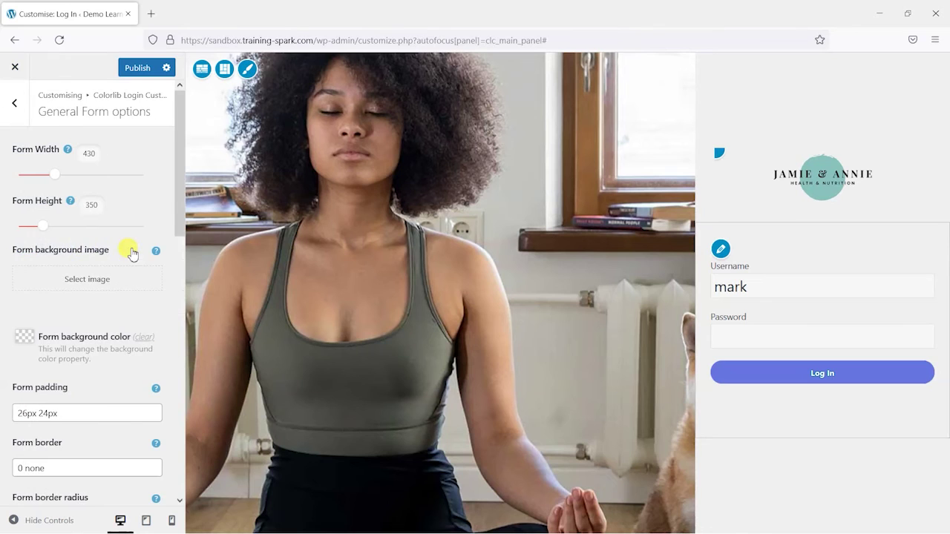
left_click_drag(59, 178, 86, 179)
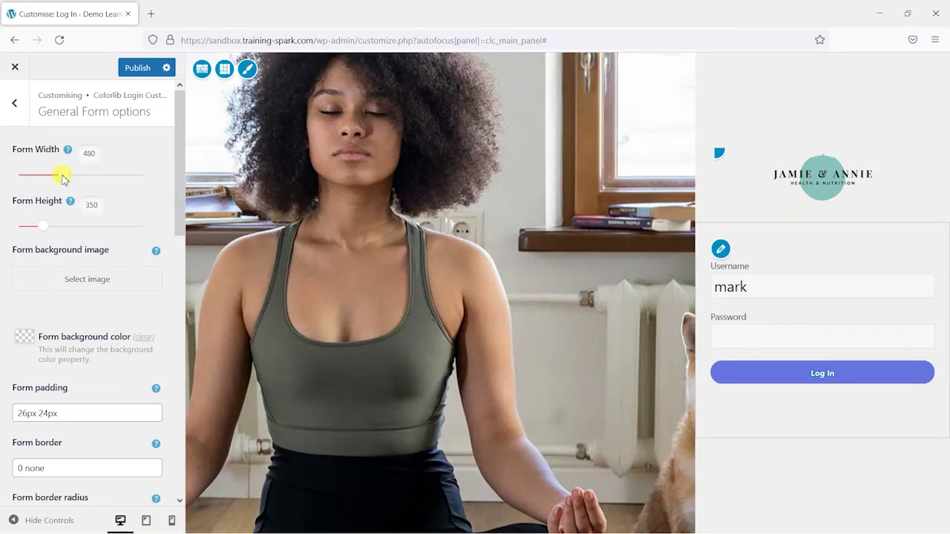
left_click_drag(46, 178, 41, 177)
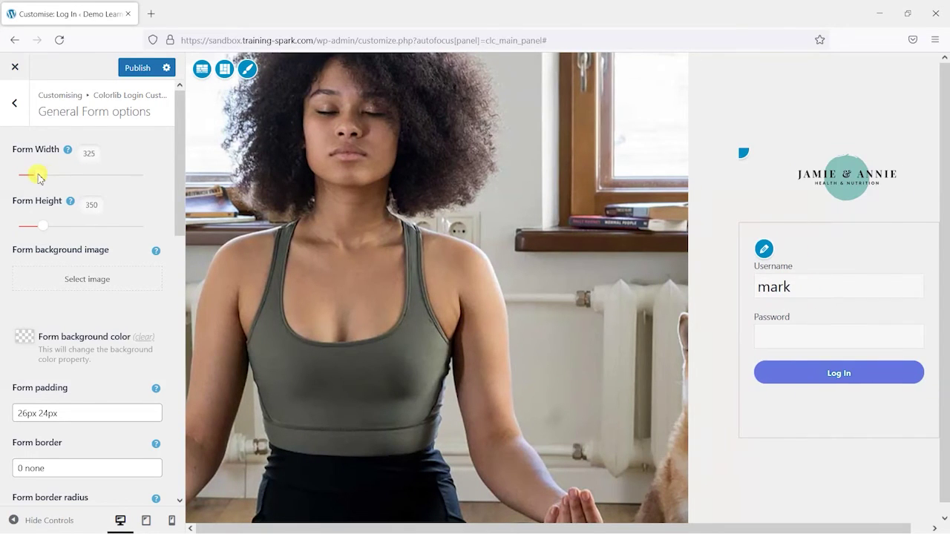
left_click_drag(53, 179, 68, 181)
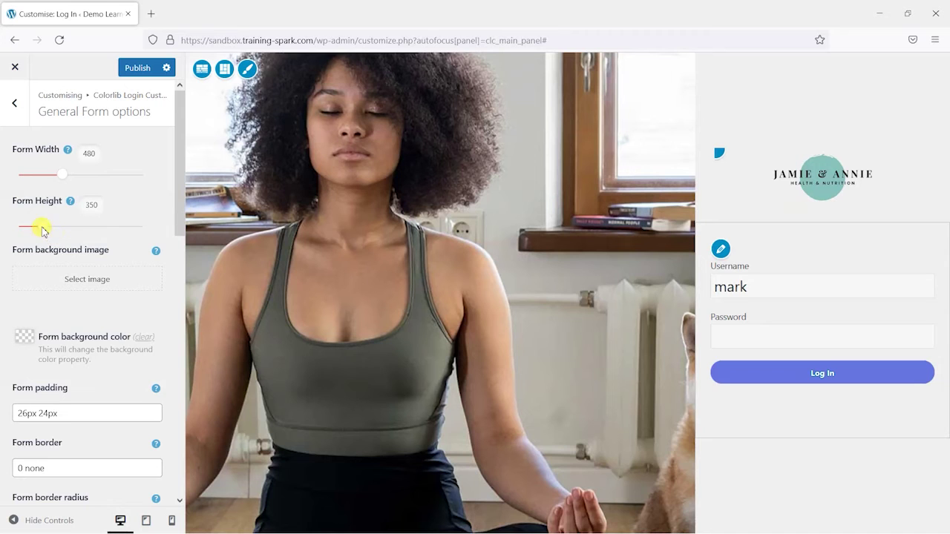
- Examine the general form options for padding, border, shadow, field styling and label colors
scroll(179, 191, "down", 1)
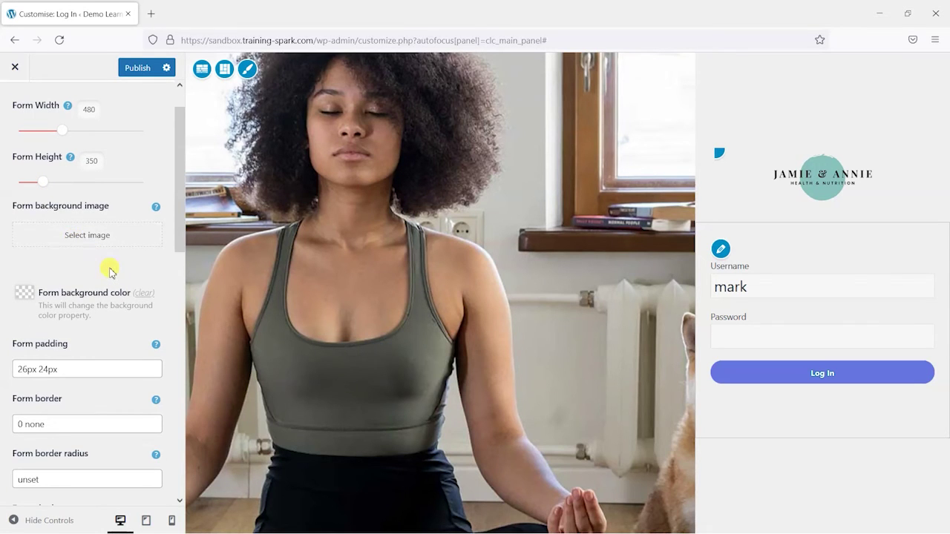
scroll(110, 271, "up", 1)
scroll(107, 280, "down", 7)
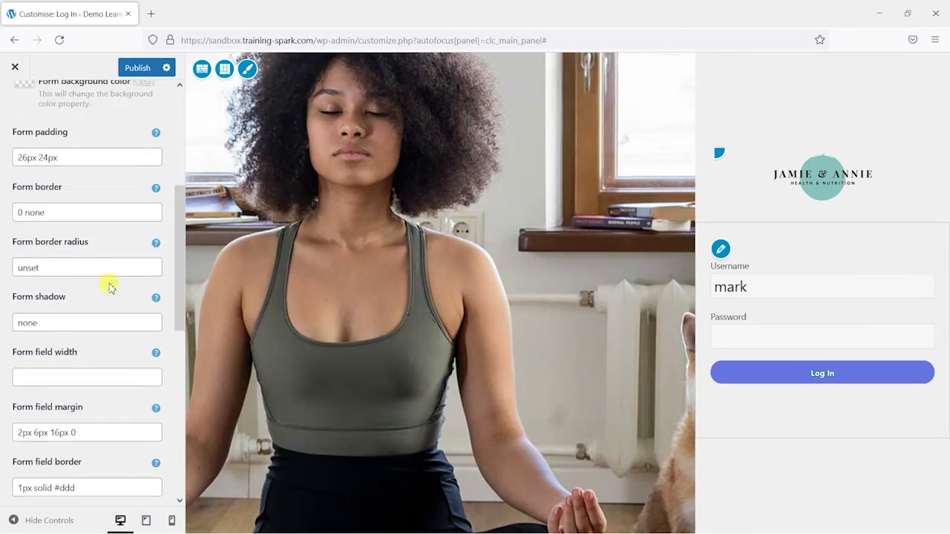
scroll(96, 290, "down", 1)
scroll(77, 176, "up", 4)
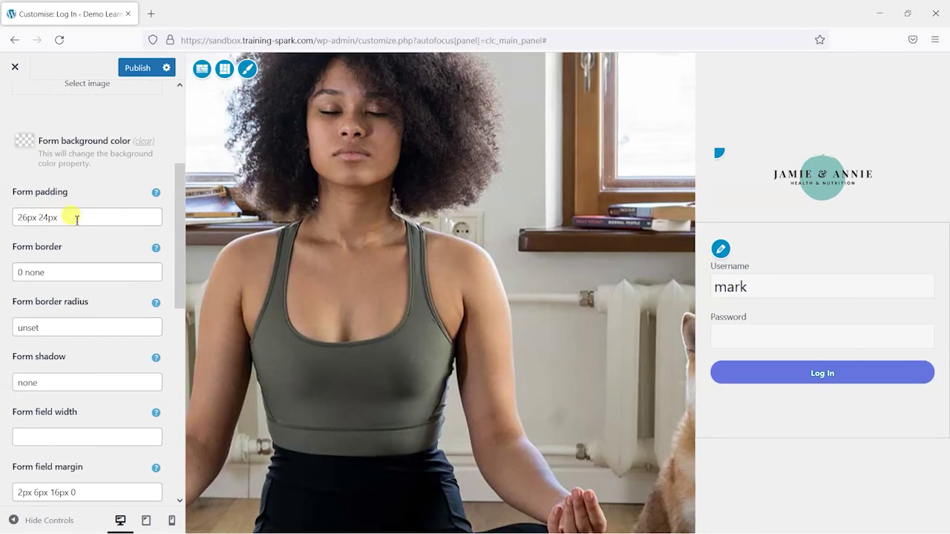
scroll(88, 327, "down", 5)
scroll(95, 319, "up", 1)
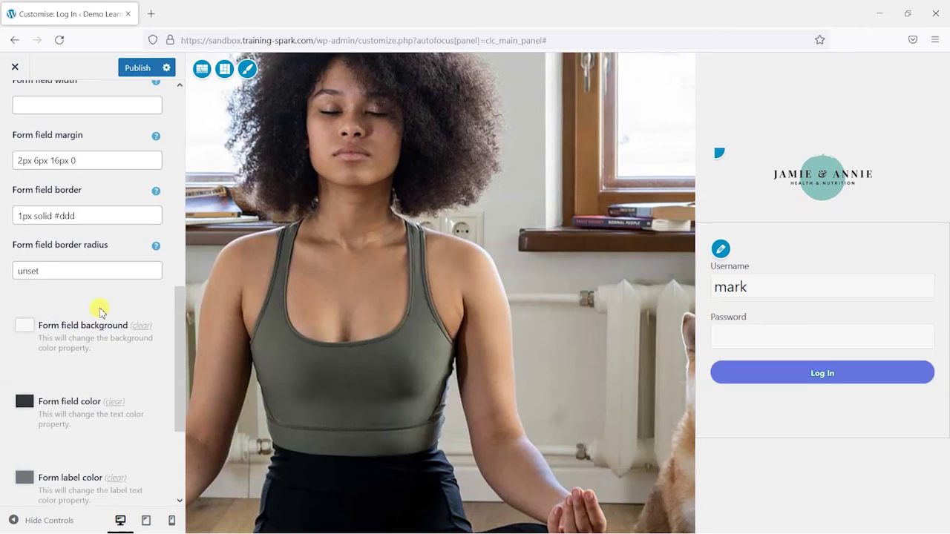
scroll(101, 280, "up", 7)
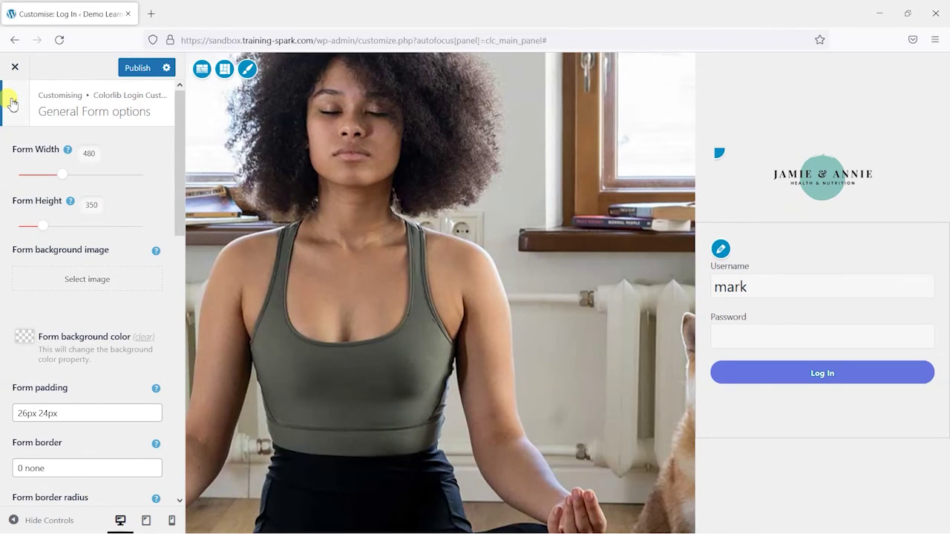
left_click(12, 103)
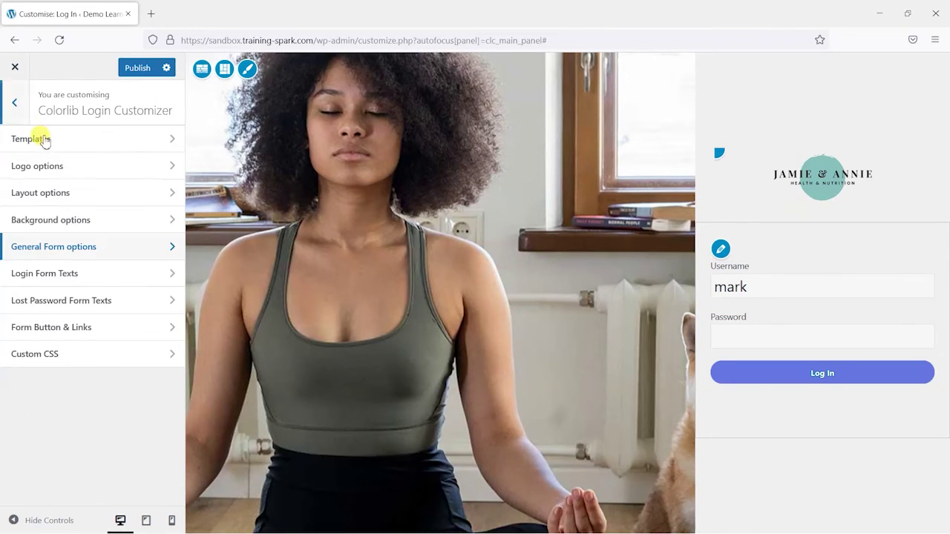
- Set the username label in the login form texts to "Username or Email" and look at the lost password form texts
left_click(74, 274)
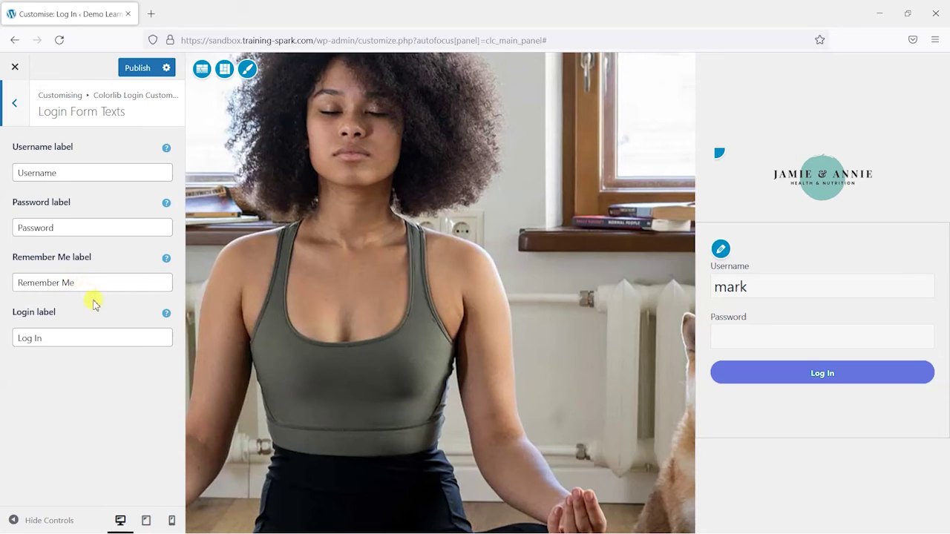
left_click(70, 170)
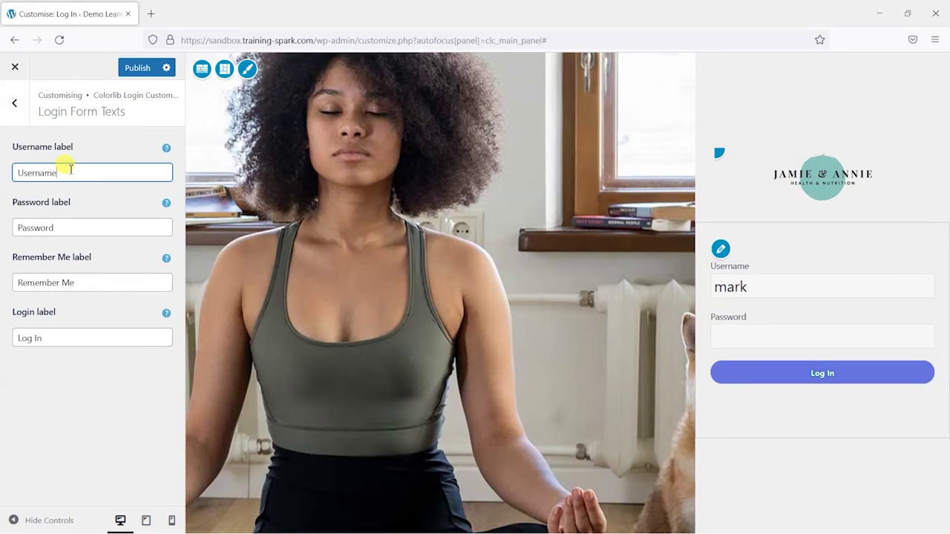
type("or Email")
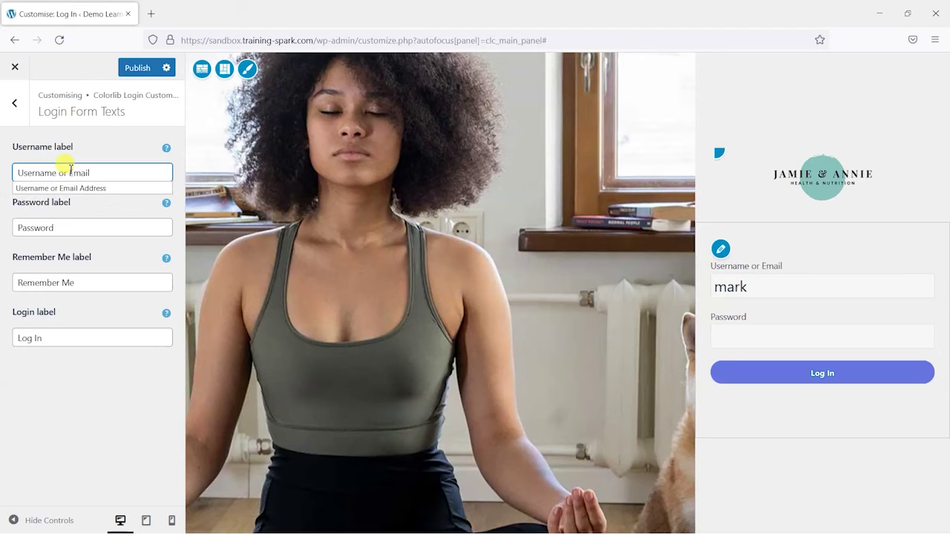
left_click(93, 418)
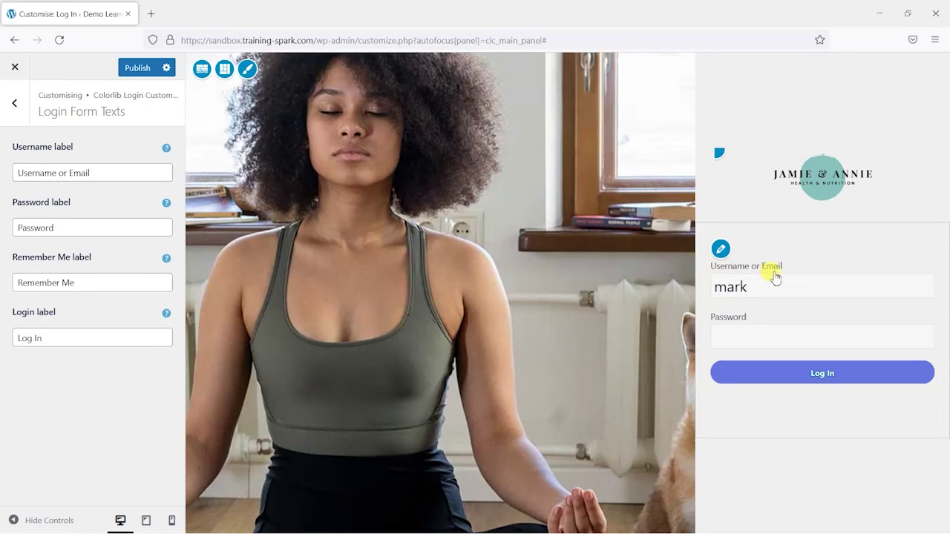
left_click(14, 103)
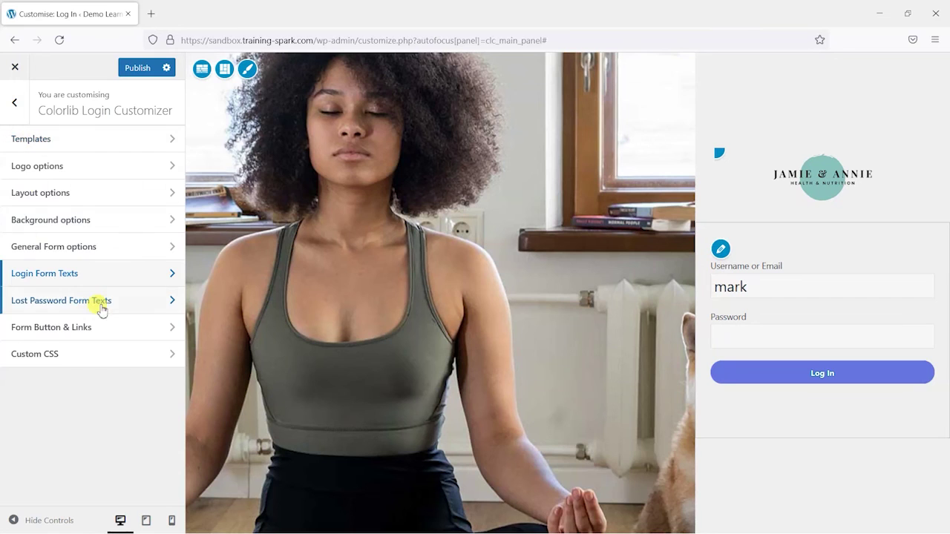
left_click(99, 301)
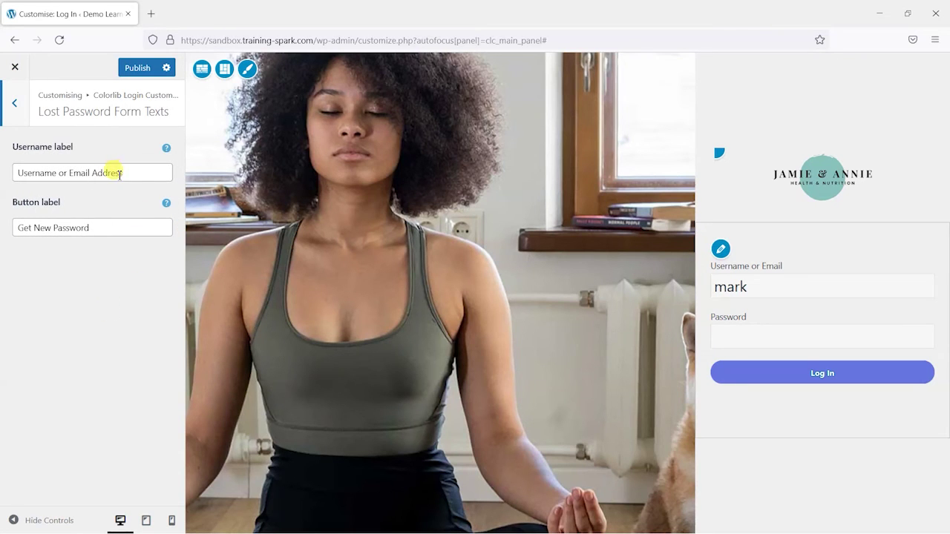
left_click(14, 102)
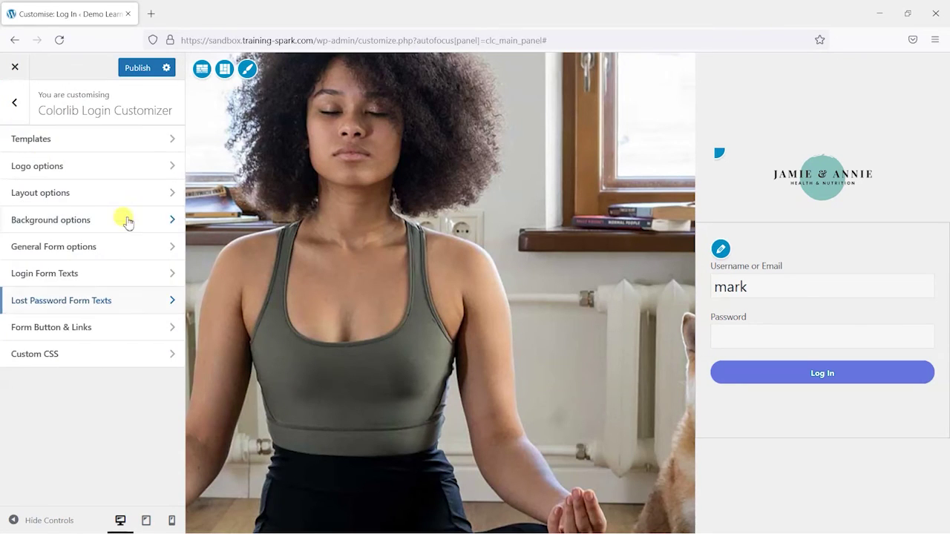
- Change the Log In button's background to a teal green in the form button and links settings
left_click(101, 329)
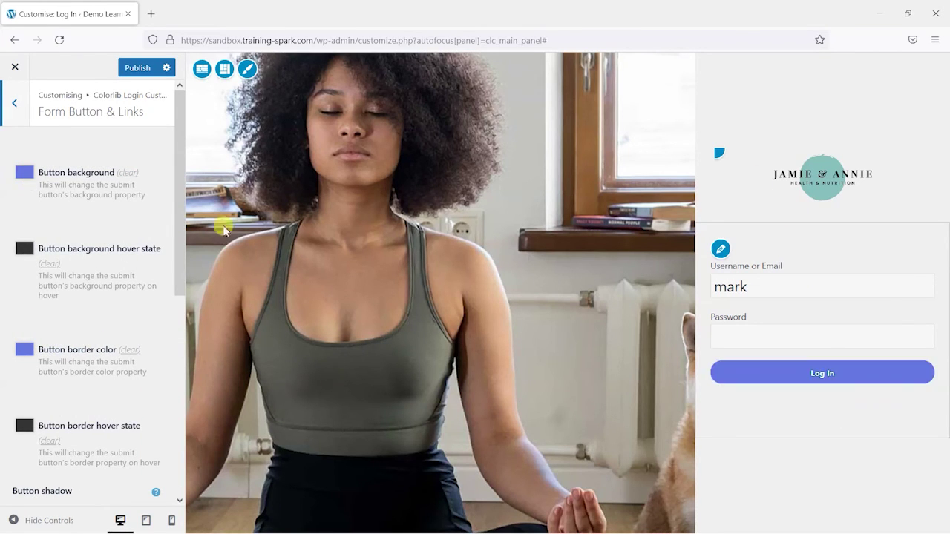
left_click(25, 172)
left_click(112, 207)
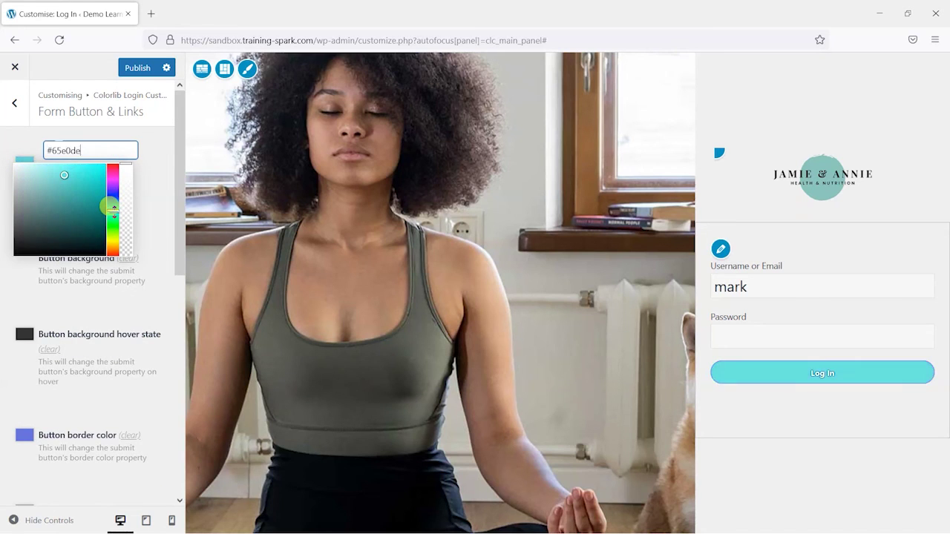
left_click_drag(111, 207, 81, 189)
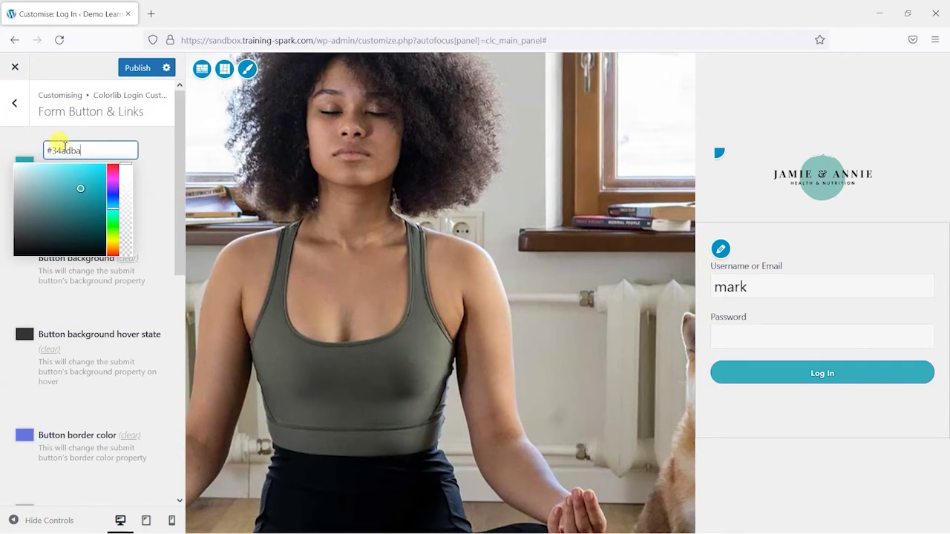
mouse_move(111, 206)
left_mouse_down()
mouse_move(69, 186)
mouse_move(111, 210)
left_mouse_up()
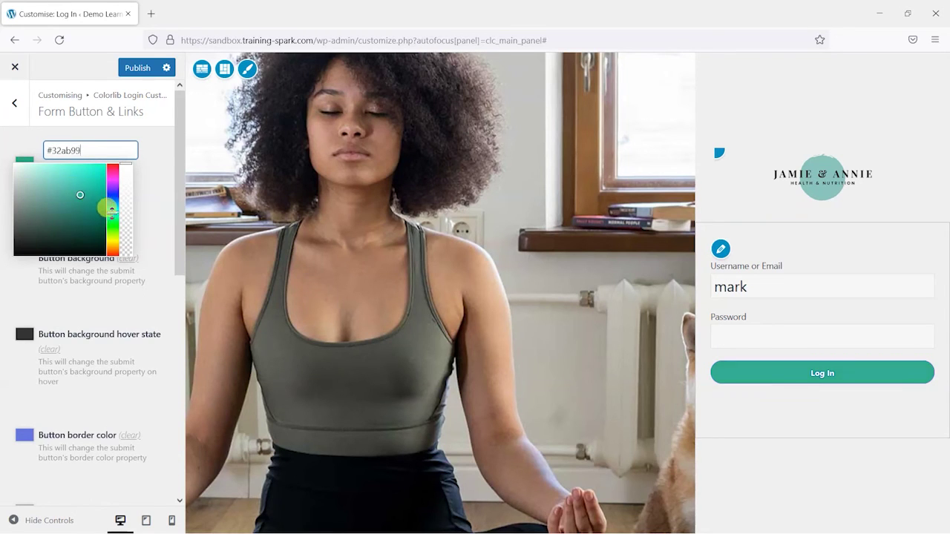
left_click(173, 200)
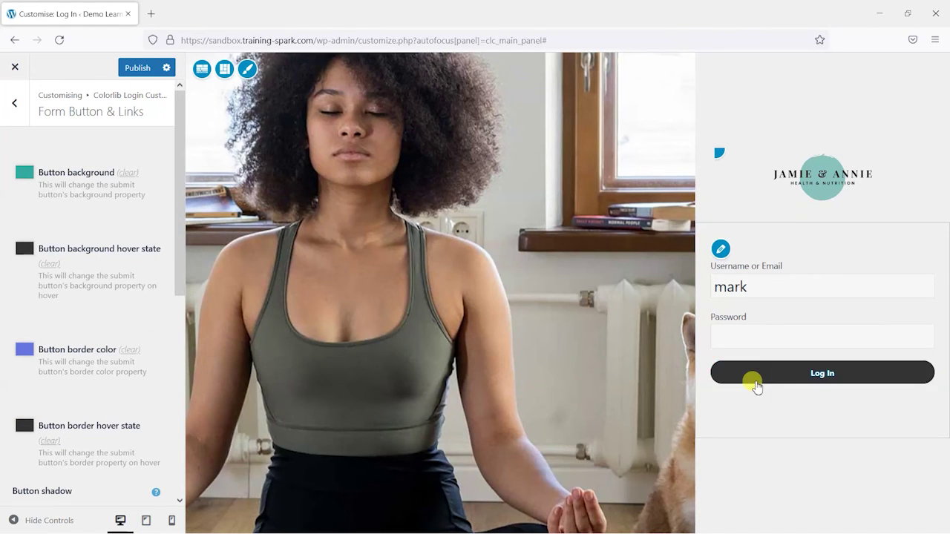
- Reset the Log In button's border color and border hover state to their default colors
scroll(106, 349, "down", 2)
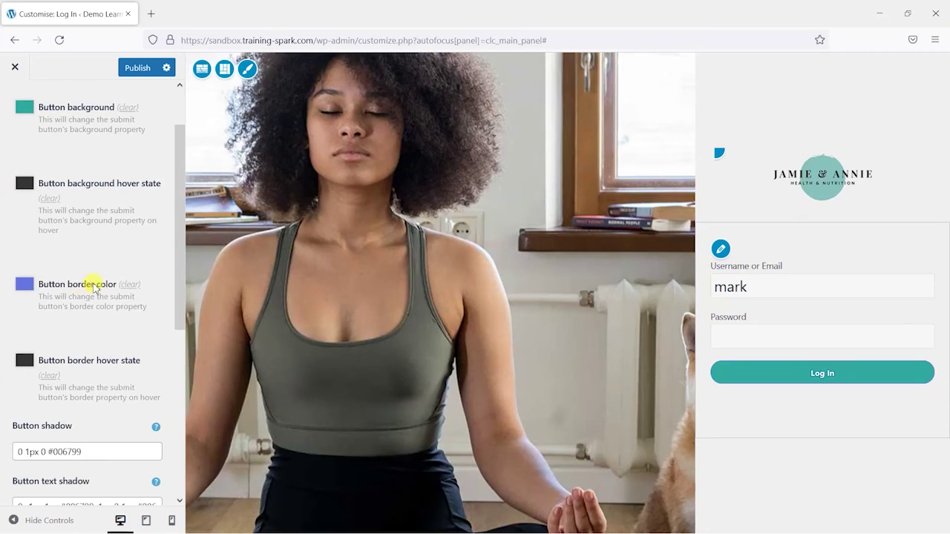
scroll(127, 275, "down", 4)
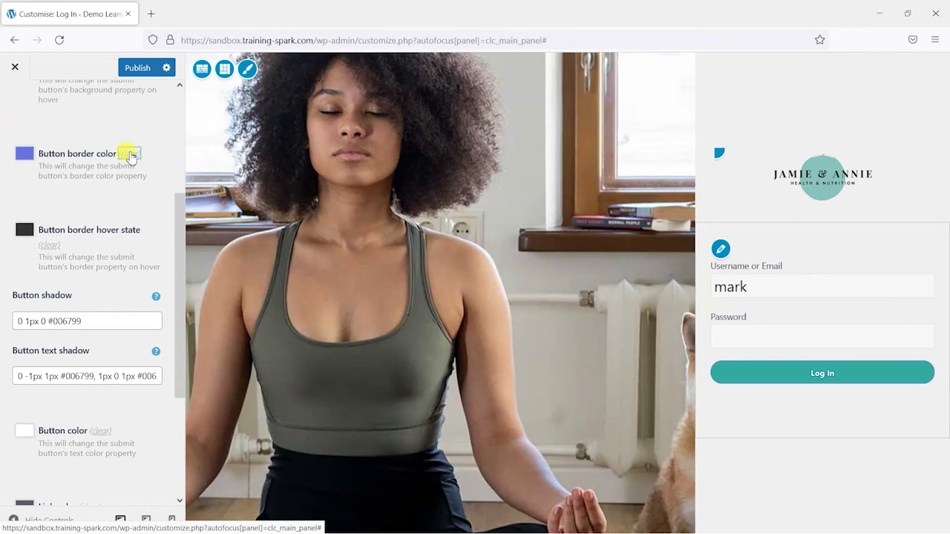
left_click(130, 155)
left_click(24, 153)
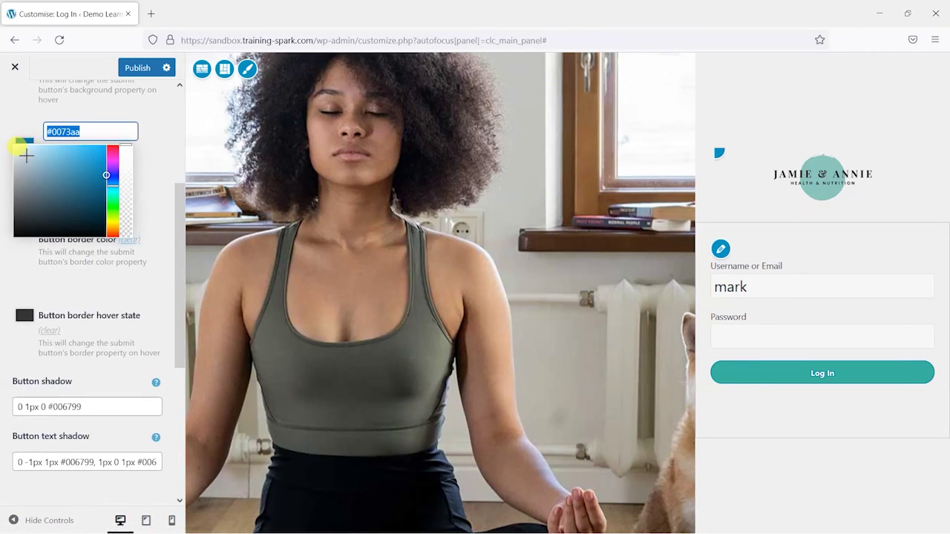
left_click(143, 190)
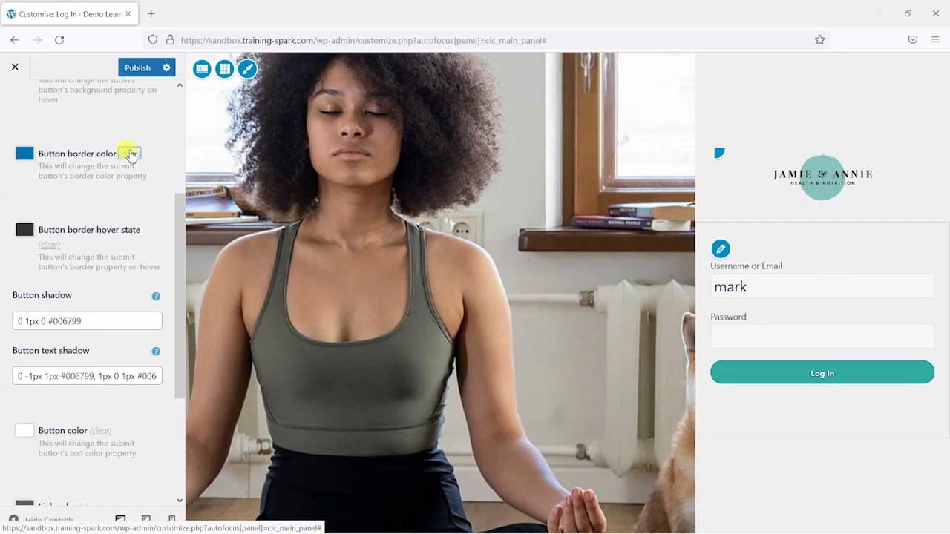
scroll(126, 193, "down", 2)
left_click(50, 180)
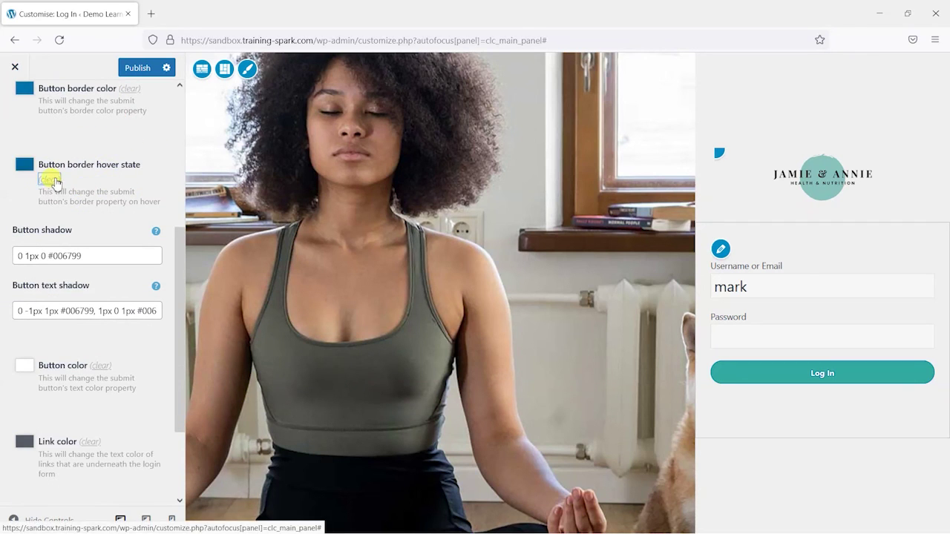
scroll(119, 168, "up", 2)
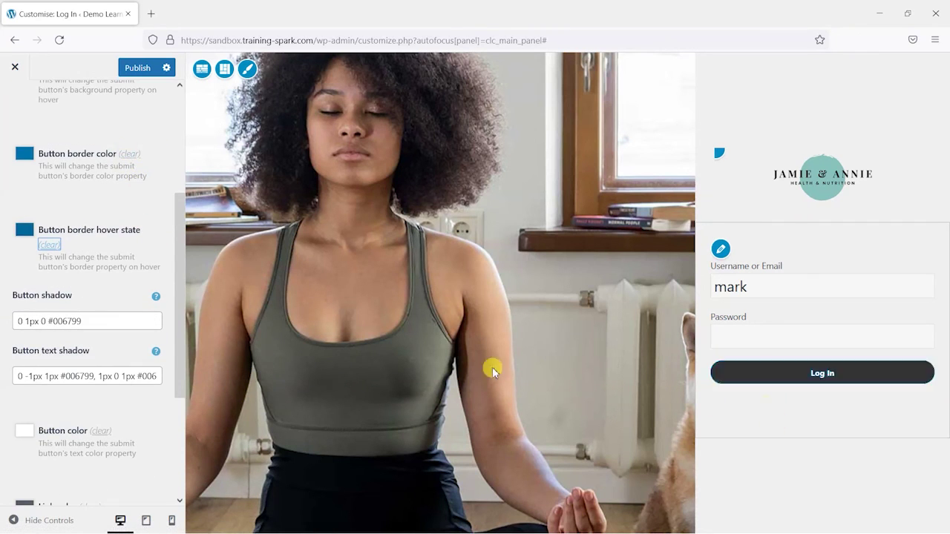
- Clear the Log In button's shadow value and review the remaining text shadow, color, link and "Remember Me" options
scroll(95, 302, "down", 1)
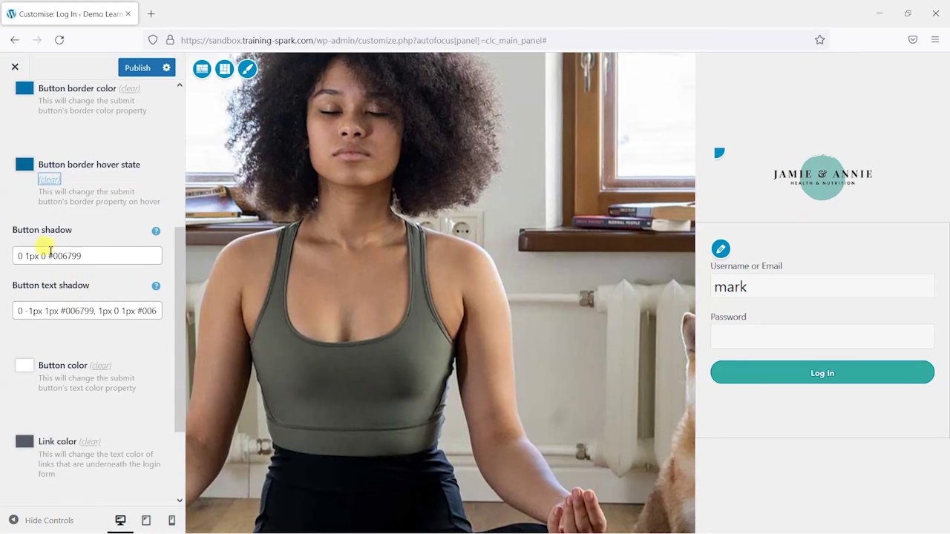
left_click_drag(93, 255, 12, 256)
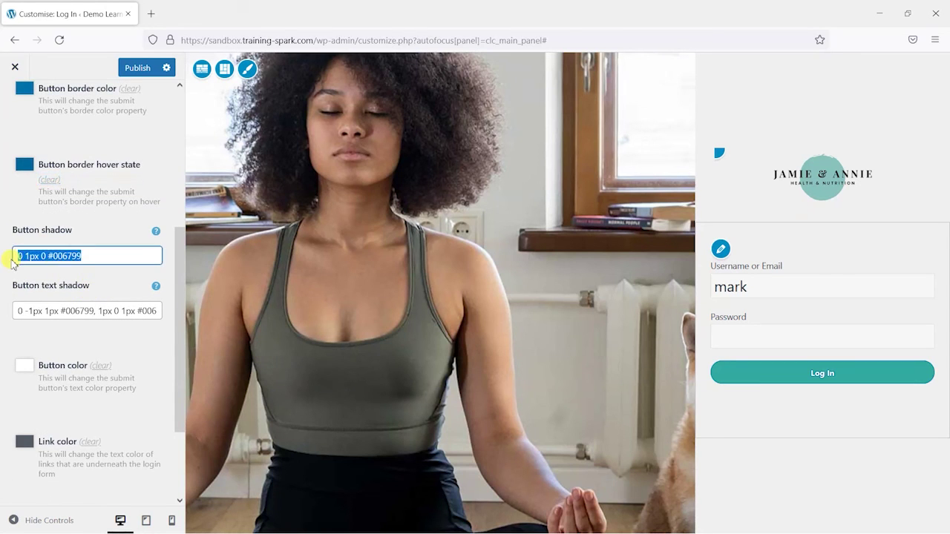
key("BackSpace")
left_click(61, 280)
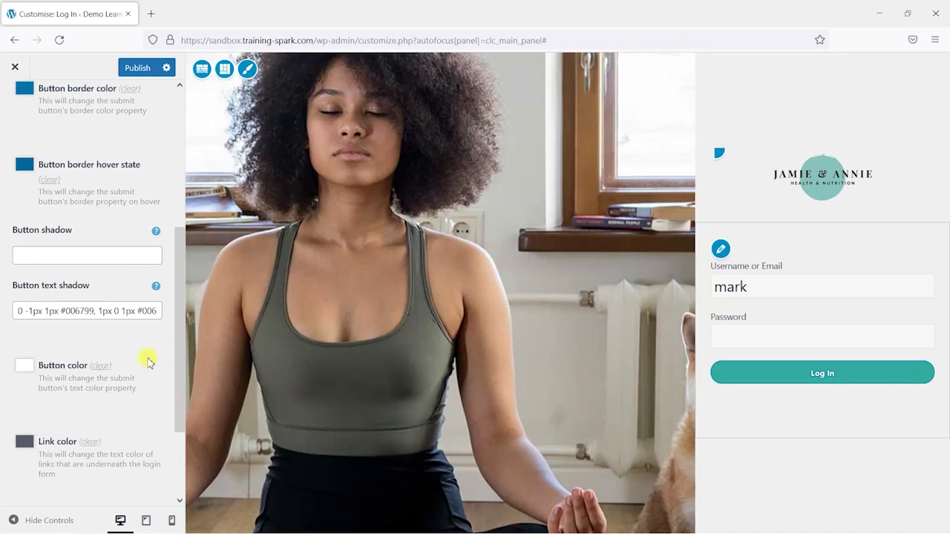
left_click_drag(185, 365, 181, 445)
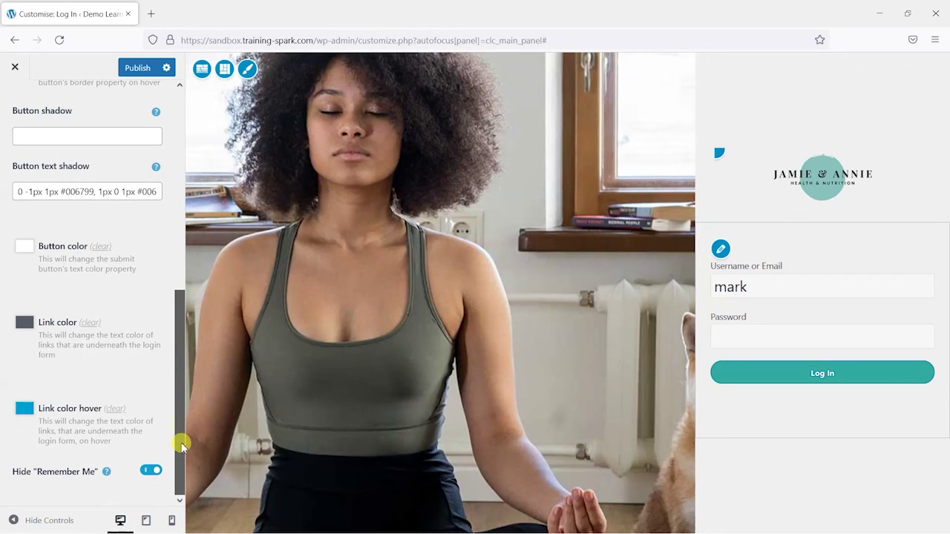
scroll(167, 297, "up", 5)
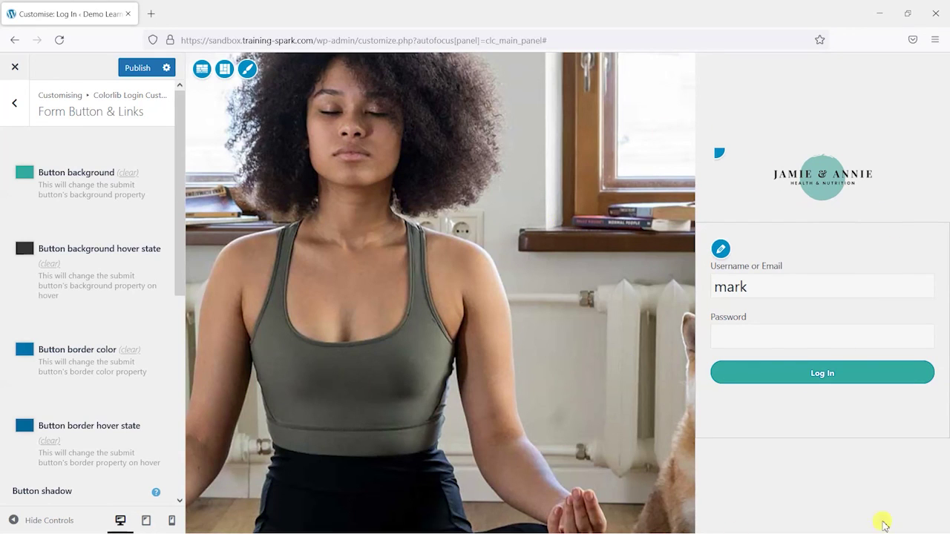
left_click(15, 106)
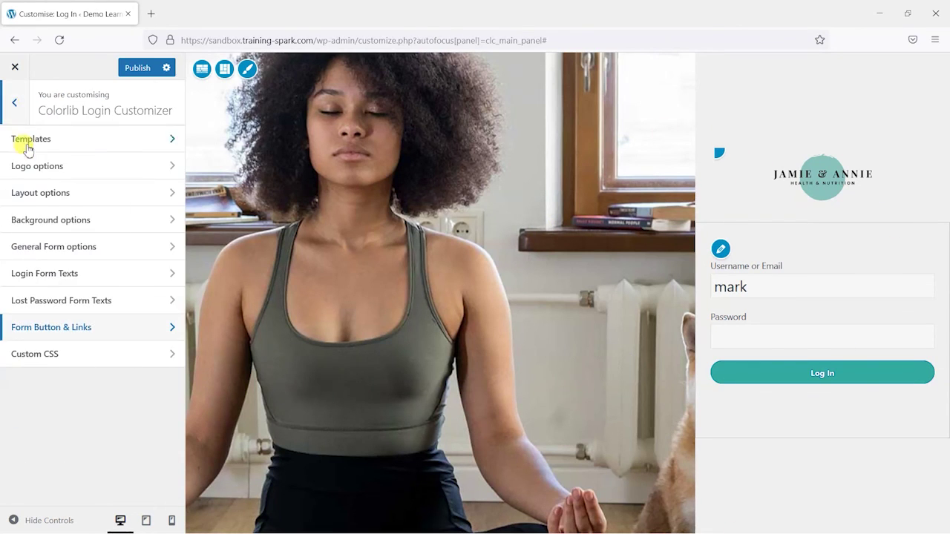
- Add two blank lines below the existing rules in the login page's custom CSS code
left_click(94, 363)
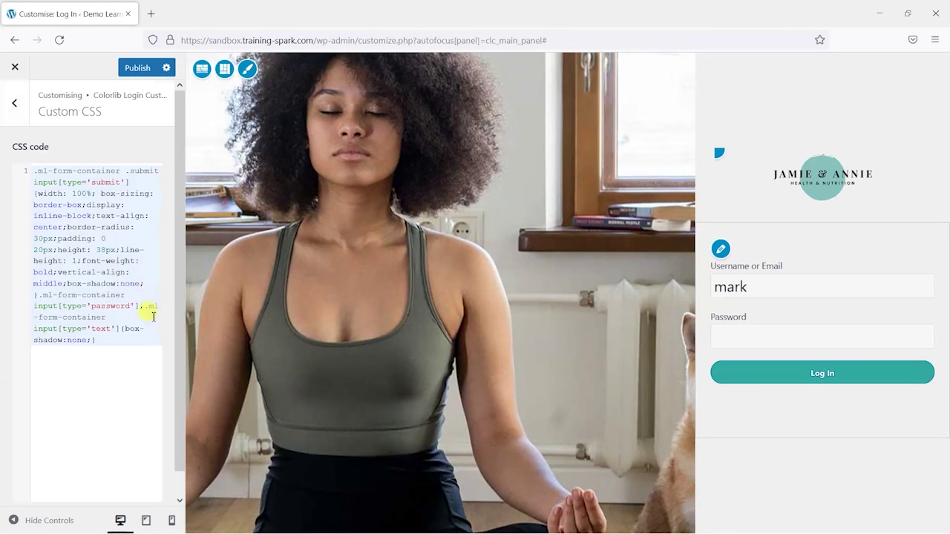
scroll(112, 310, "down", 1)
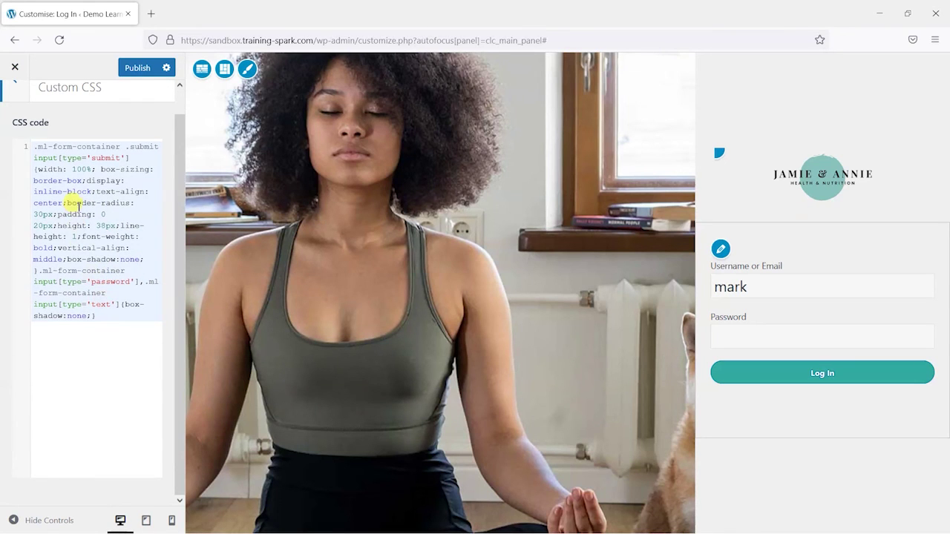
scroll(86, 166, "up", 1)
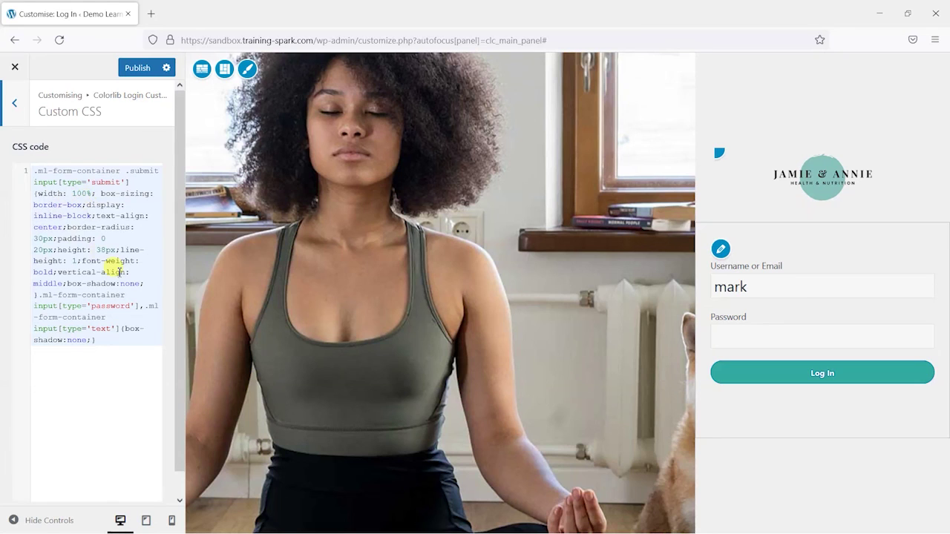
left_click(123, 366)
key("Return")
key("Return")
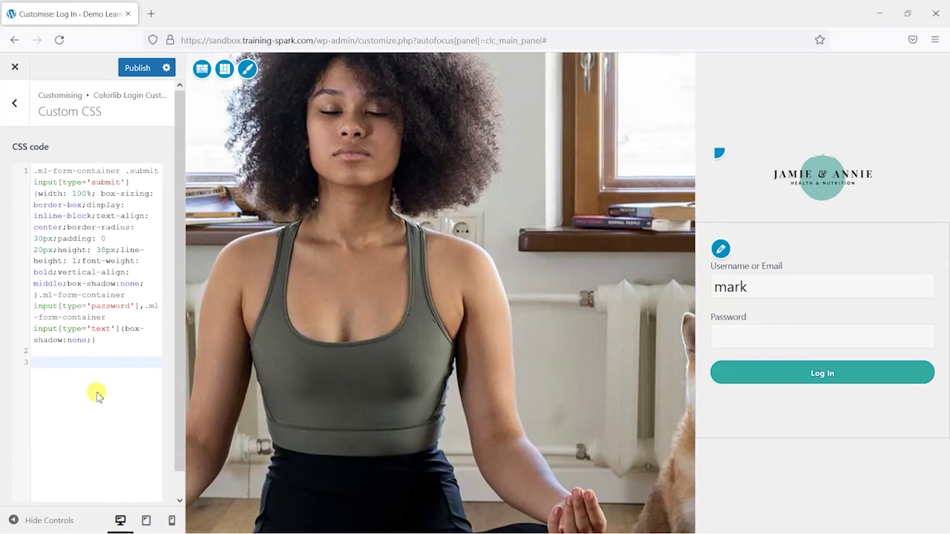
left_click(15, 104)
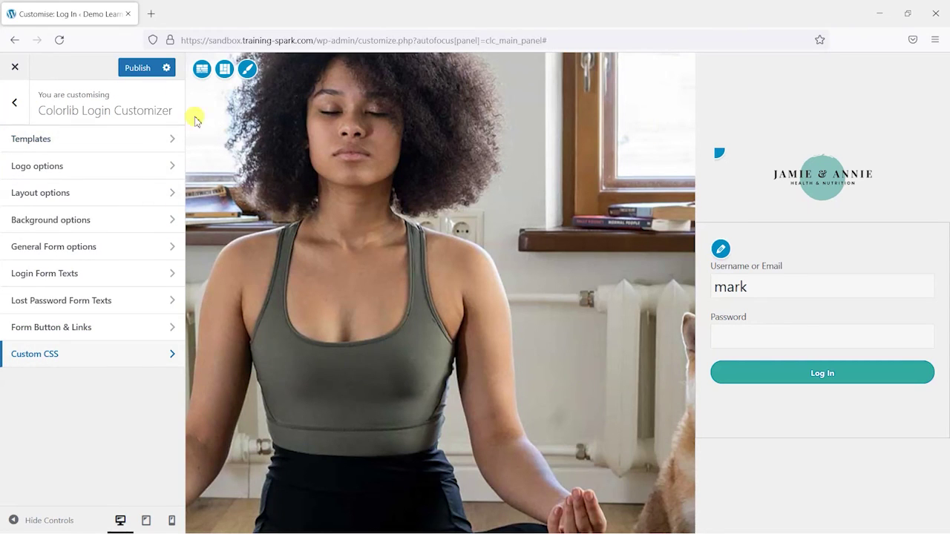
- Publish the login page customisations and reload wp-login.php in the private browser window
left_click(138, 68)
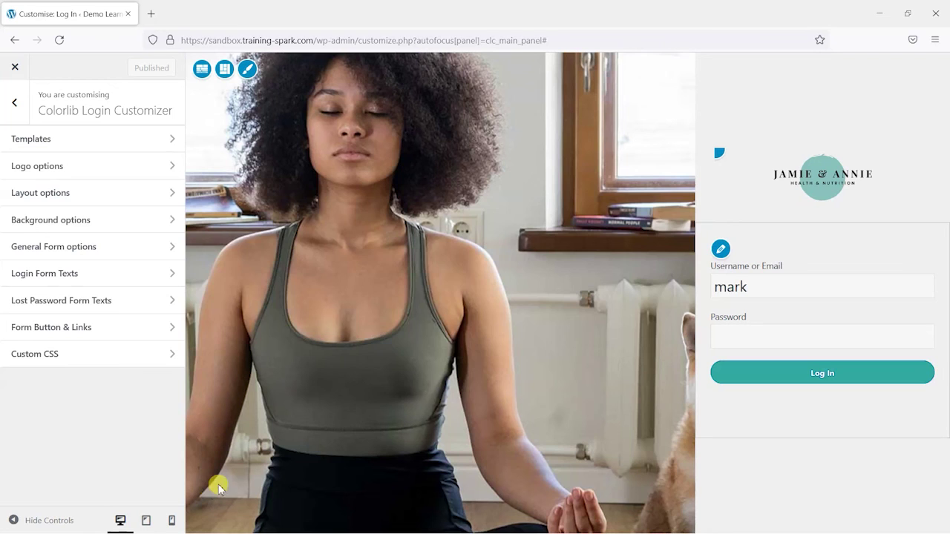
key("alt+Tab")
left_click(436, 267)
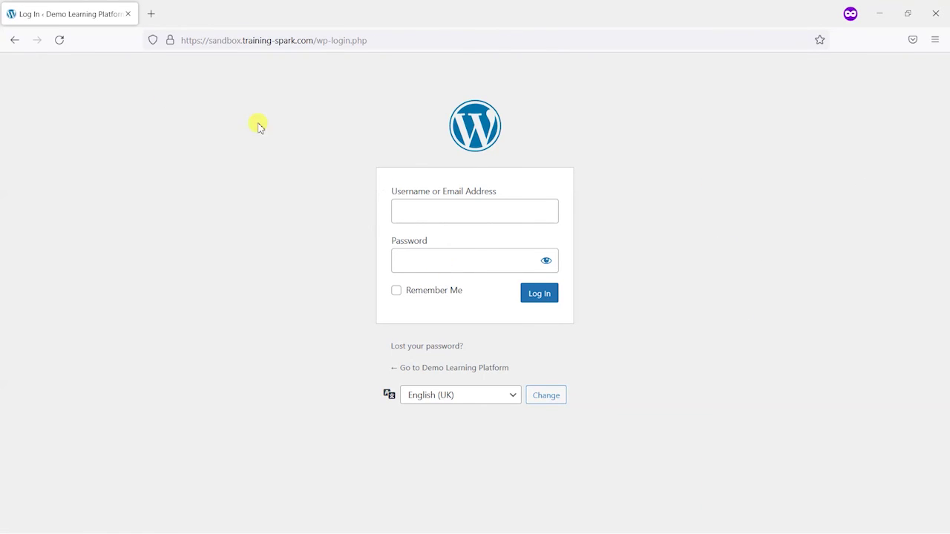
left_click(59, 41)
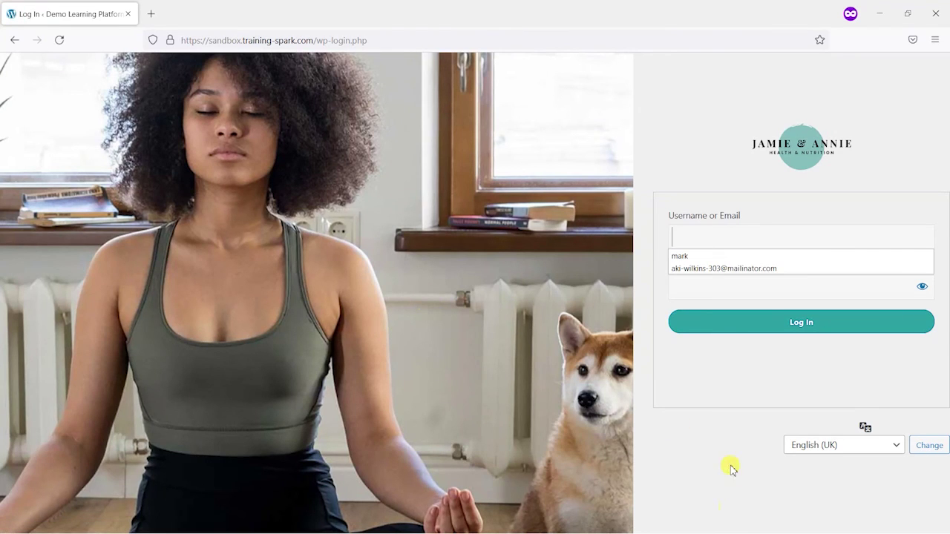
left_click(740, 237)
type("mar")
key("BackSpace")
key("BackSpace")
key("BackSpace")
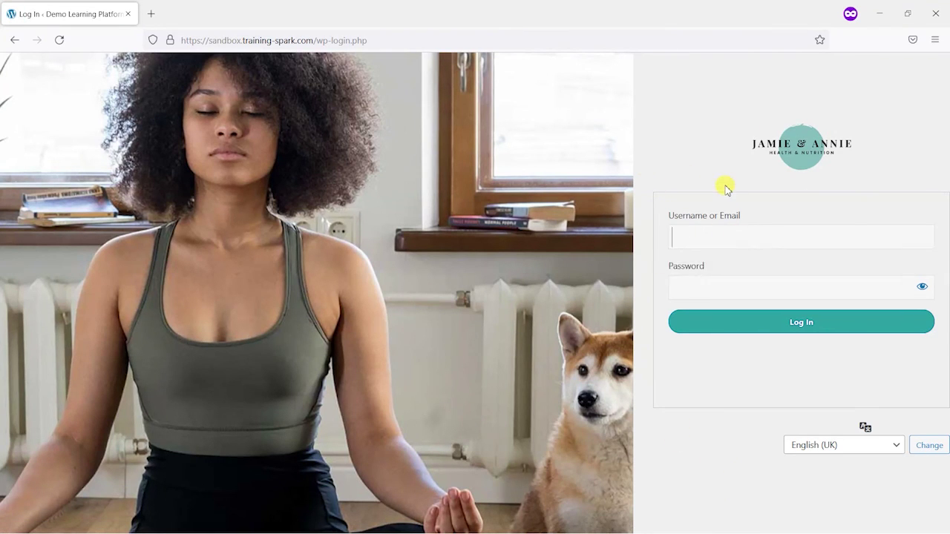
- Follow the login page's logo link to the site's home page
left_click(725, 148)
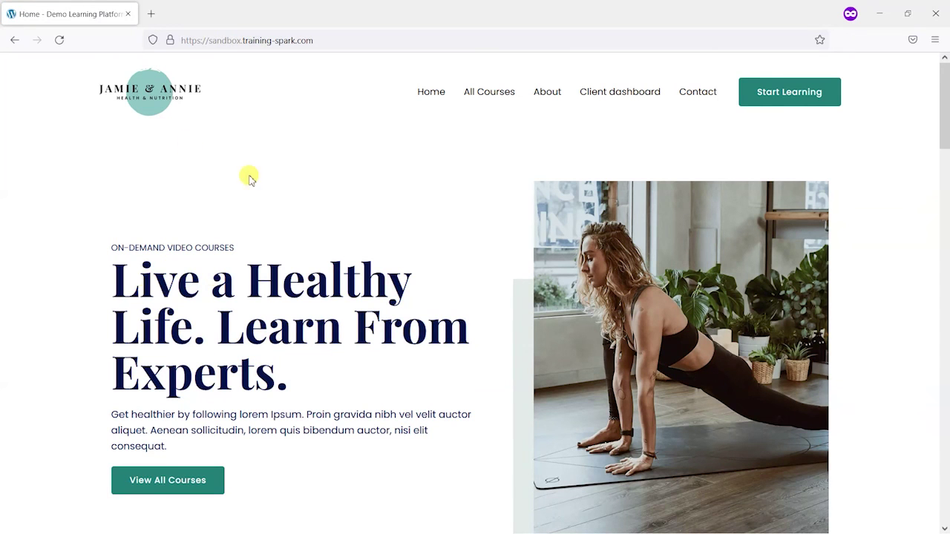